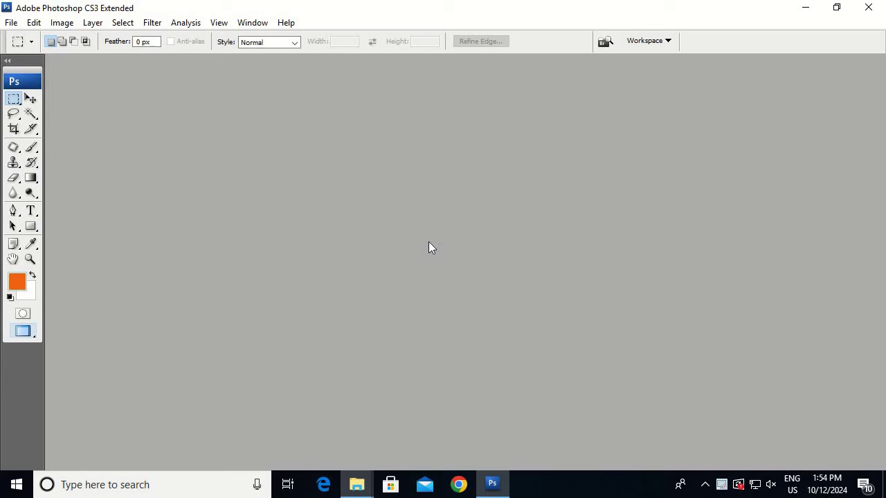
- Select _MG_8830, _MG_8831 and _MG_8886 in the Data folder and drag them into Photoshop
{"action": "left_click", "coordinate": [356, 484]}
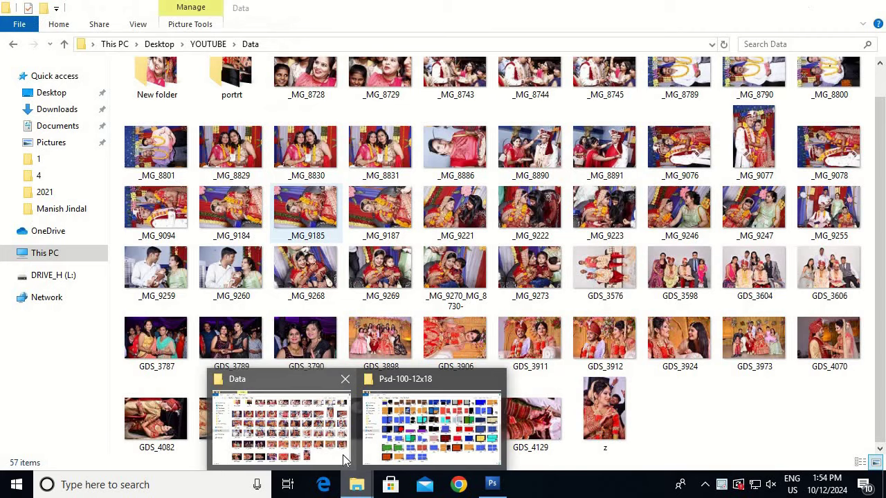
{"action": "left_click", "coordinate": [343, 455]}
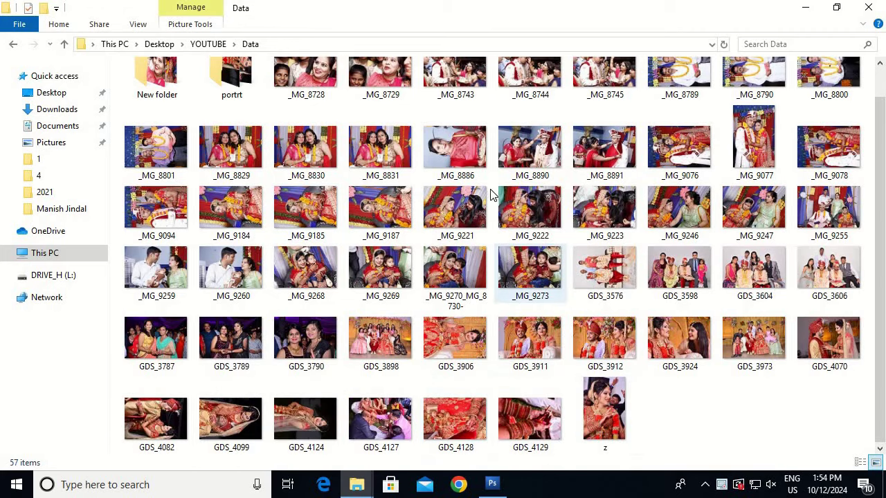
{"action": "scroll", "coordinate": [553, 325], "scroll_direction": "up", "scroll_amount": 1}
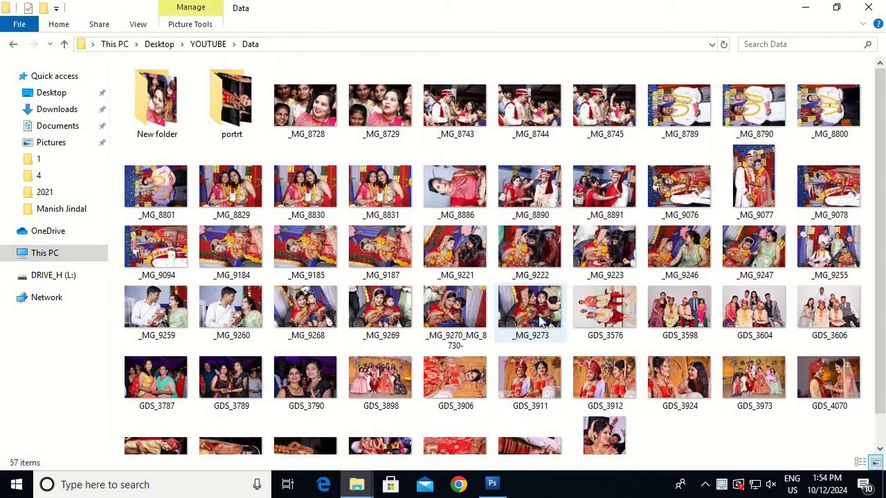
{"action": "left_click", "coordinate": [471, 206]}
{"action": "left_click", "coordinate": [310, 197], "text": "shift"}
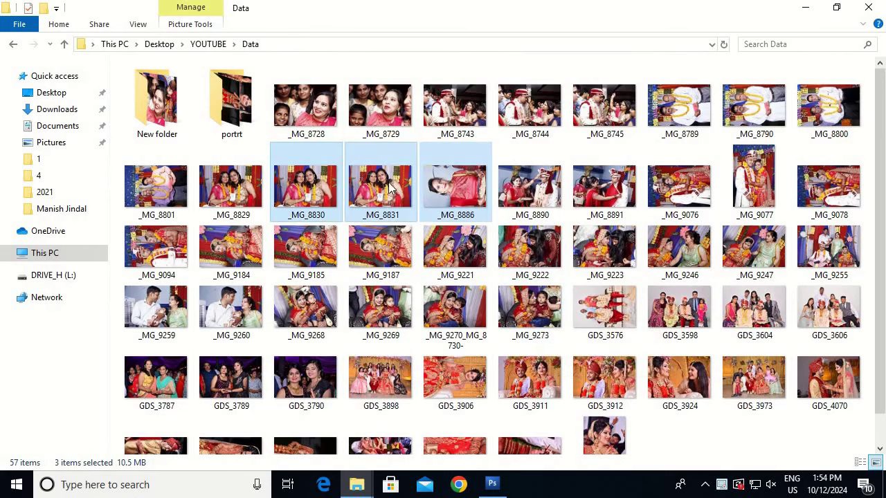
{"action": "mouse_move", "coordinate": [303, 196]}
{"action": "left_mouse_down"}
{"action": "mouse_move", "coordinate": [455, 277]}
{"action": "mouse_move", "coordinate": [454, 286]}
{"action": "left_mouse_up"}
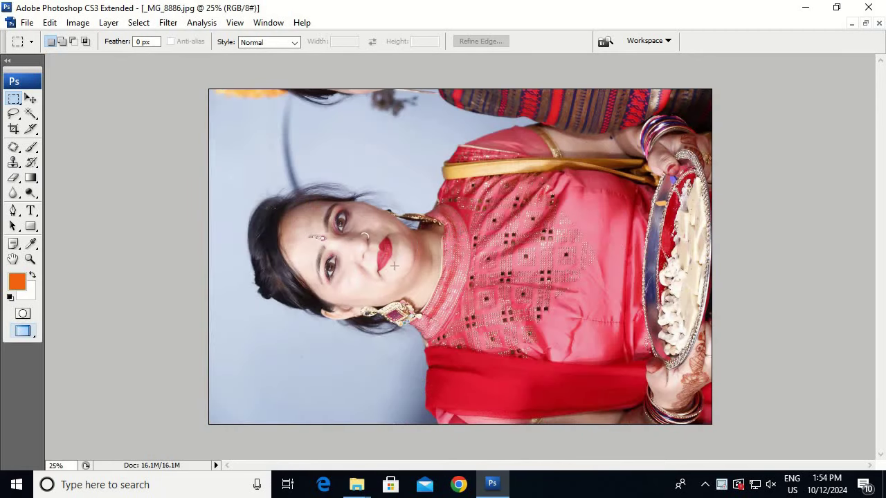
- Cycle through the three newly opened photos in Photoshop
{"action": "key", "text": "ctrl+Tab"}
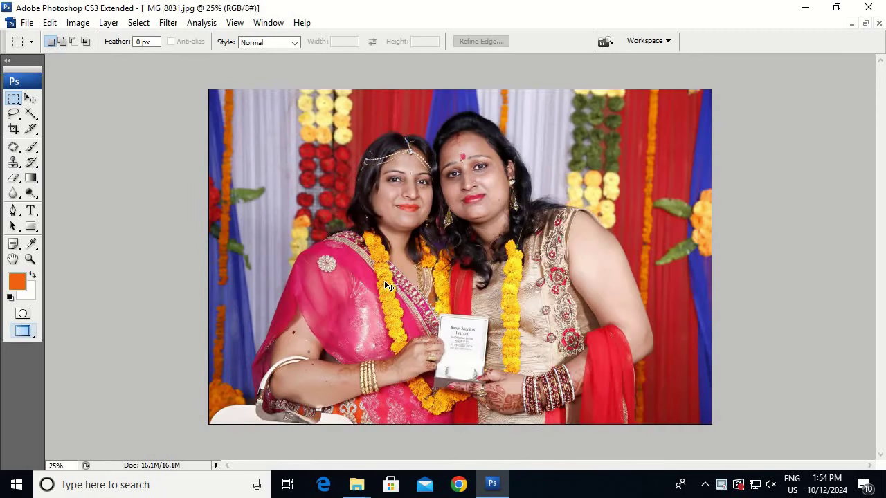
{"action": "key", "text": "ctrl+Tab"}
{"action": "key", "text": "ctrl+Tab"}
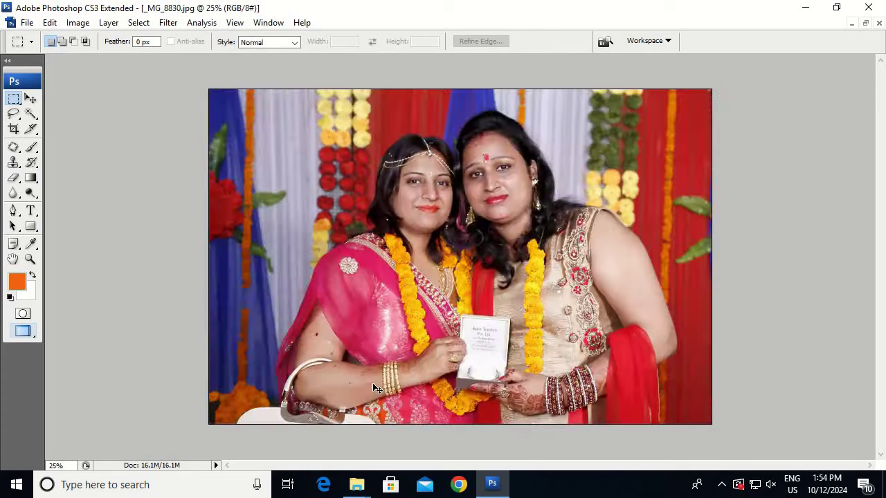
{"action": "key", "text": "ctrl+Tab"}
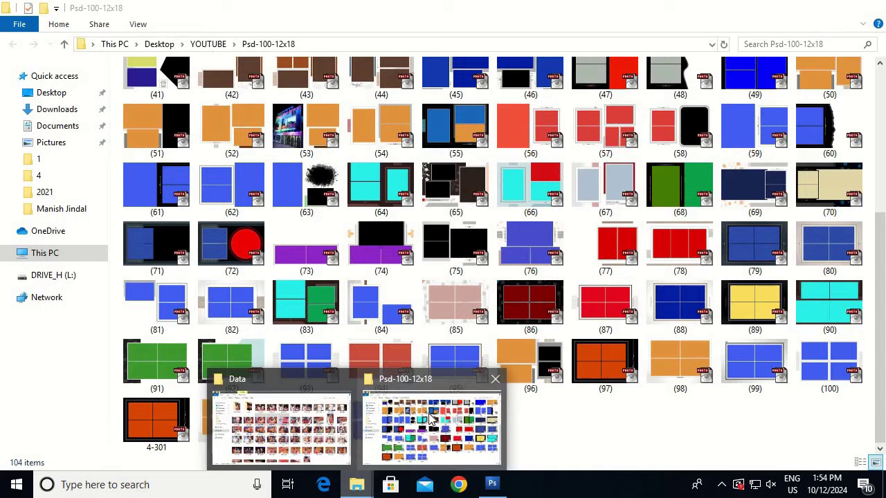
- Drag template (32).psd from the Psd-100-12x18 folder into Photoshop
{"action": "left_click", "coordinate": [430, 416]}
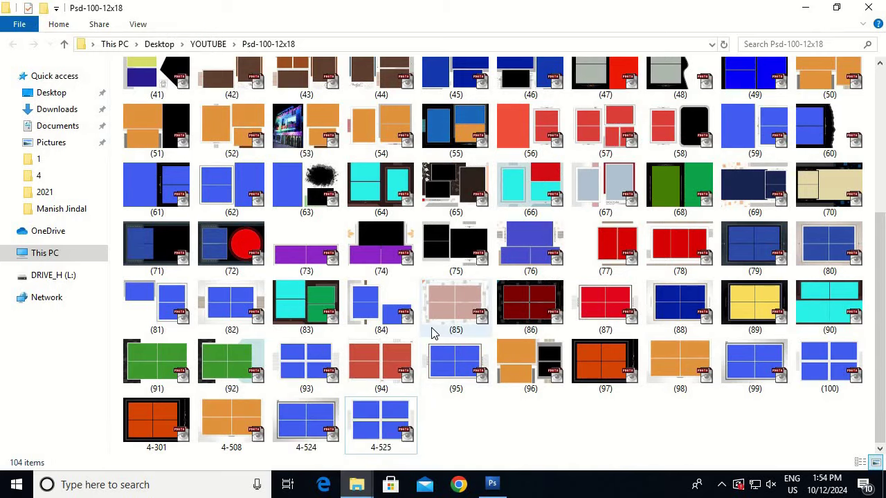
{"action": "scroll", "coordinate": [432, 333], "scroll_direction": "up", "scroll_amount": 2}
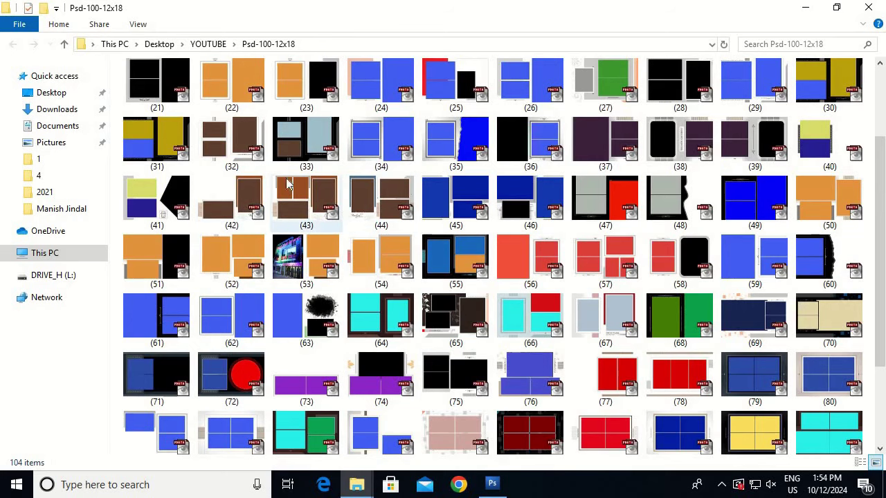
{"action": "left_click_drag", "start_coordinate": [232, 138], "coordinate": [520, 484]}
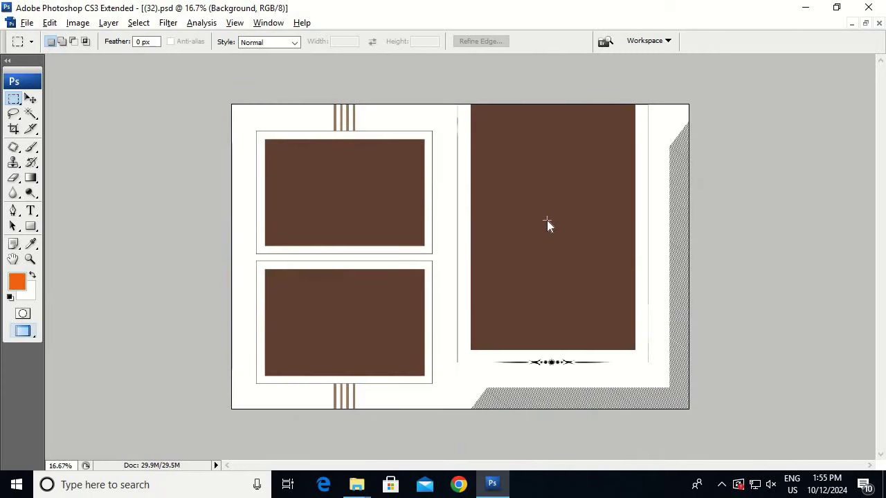
- Check the document's Image Size and cancel without changes
{"action": "key", "text": "alt+i"}
{"action": "key", "text": "i"}
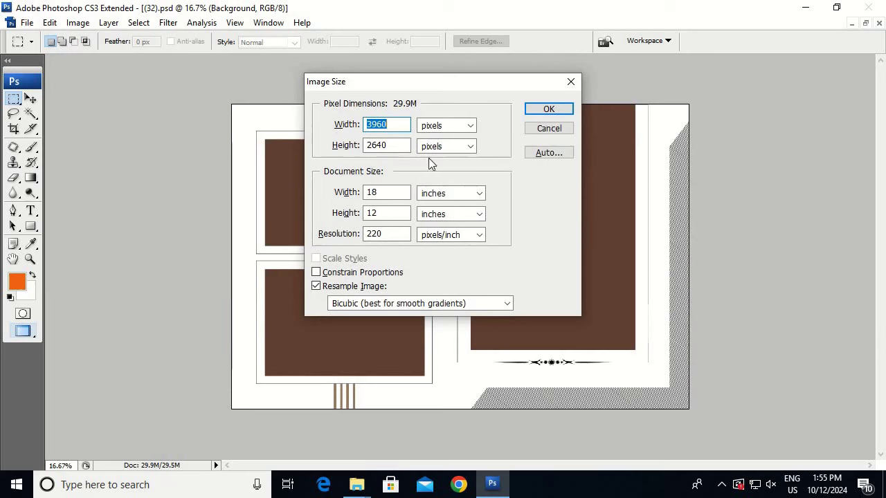
{"action": "left_click", "coordinate": [549, 129]}
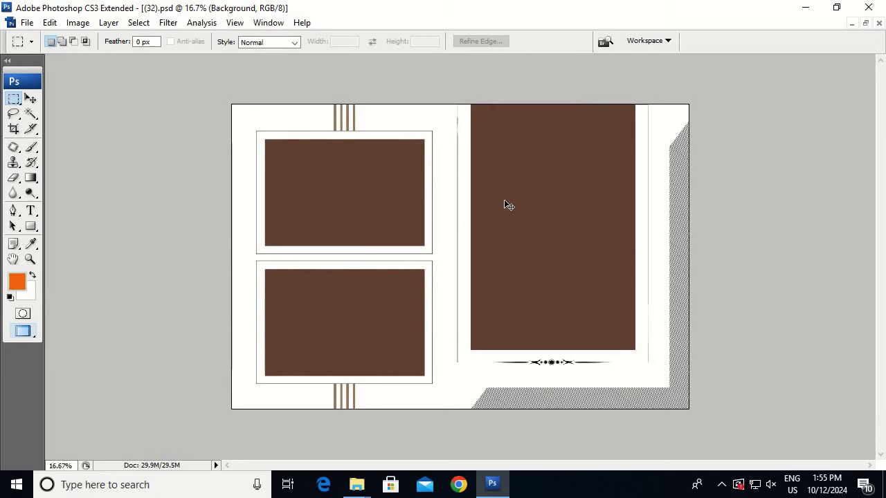
- Make the Background layer active, dismissing the locked-layer error
{"action": "right_click", "coordinate": [505, 203]}
{"action": "left_click", "coordinate": [540, 208]}
{"action": "left_click", "coordinate": [579, 251], "text": "ctrl"}
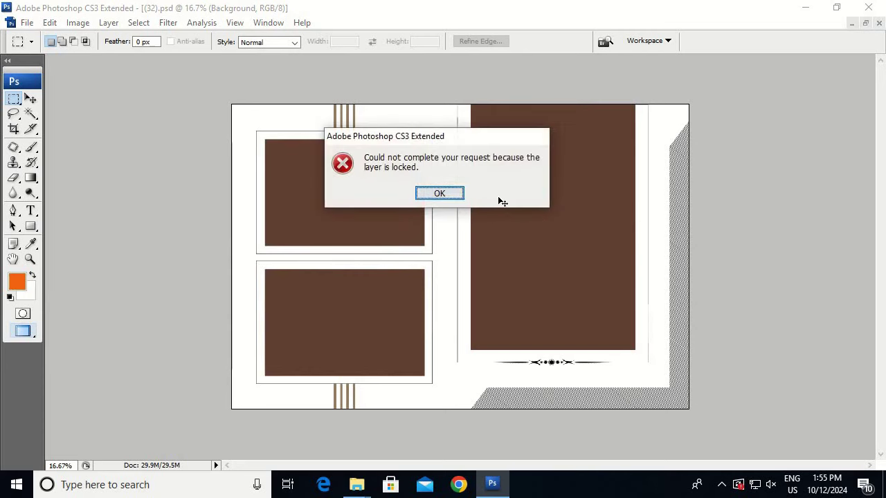
{"action": "key", "text": "Return"}
{"action": "right_click", "coordinate": [505, 200]}
{"action": "left_click", "coordinate": [517, 207]}
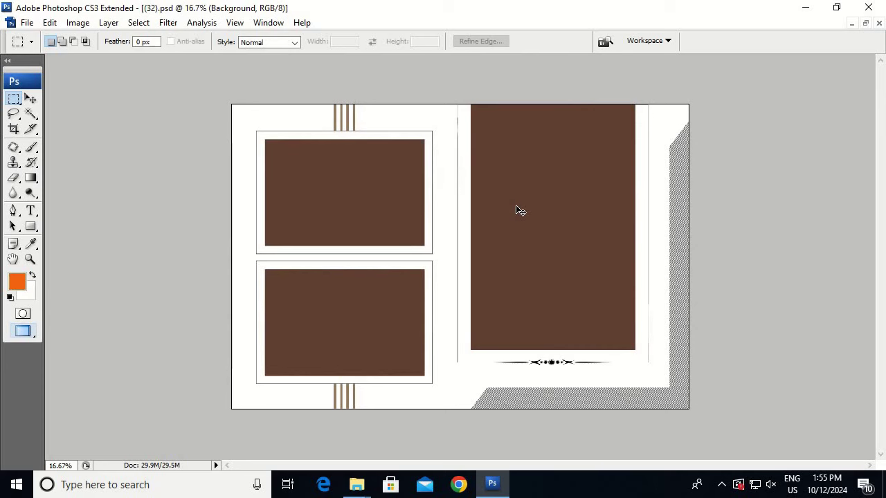
- Select all of _MG_8886, cut it, and close that photo without saving
{"action": "key", "text": "ctrl+Tab"}
{"action": "key", "text": "ctrl+Tab"}
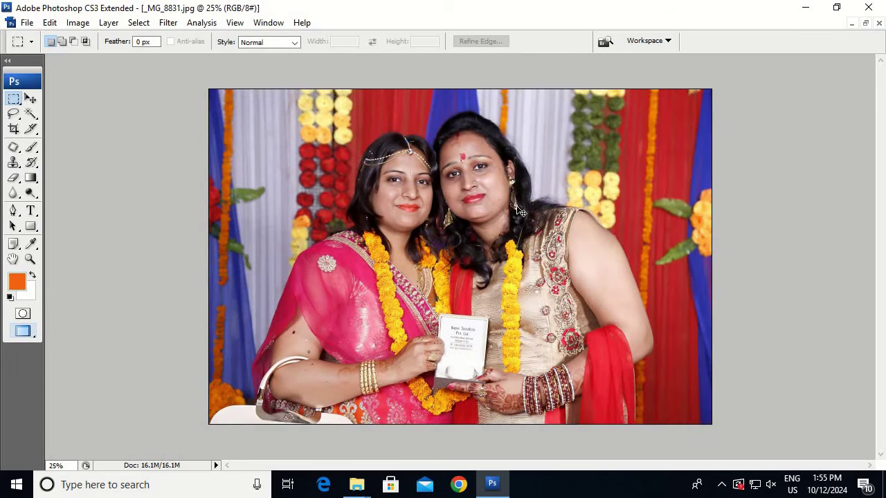
{"action": "key", "text": "ctrl+Tab"}
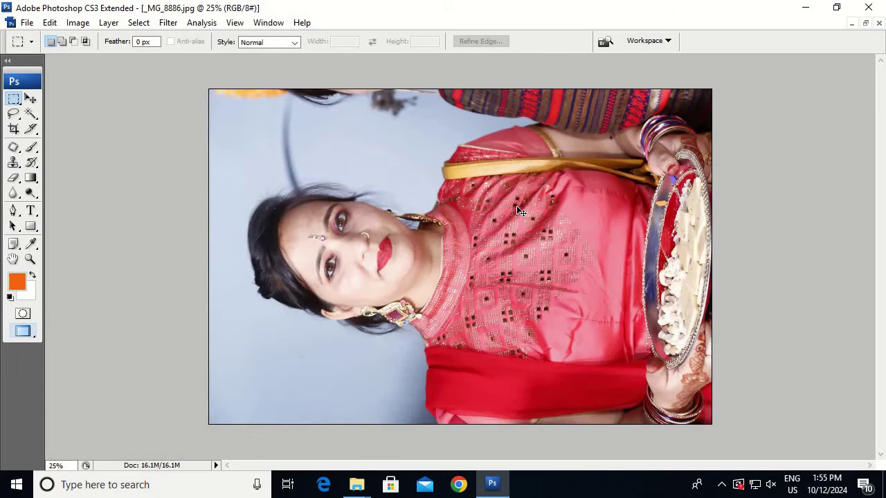
{"action": "key", "text": "ctrl+a"}
{"action": "key", "text": "Delete"}
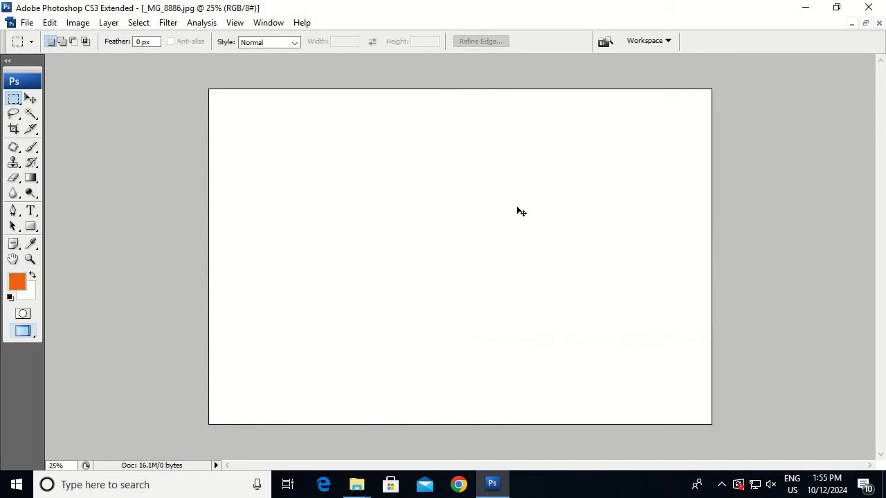
{"action": "left_click", "coordinate": [879, 23]}
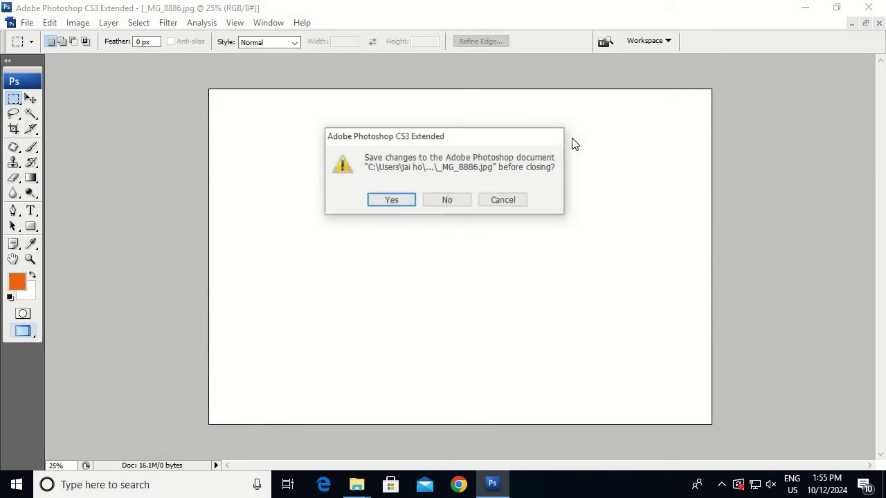
{"action": "left_click", "coordinate": [465, 200]}
- Return to the (32) template with its Background layer active
{"action": "key", "text": "ctrl+Tab"}
{"action": "right_click", "coordinate": [531, 198]}
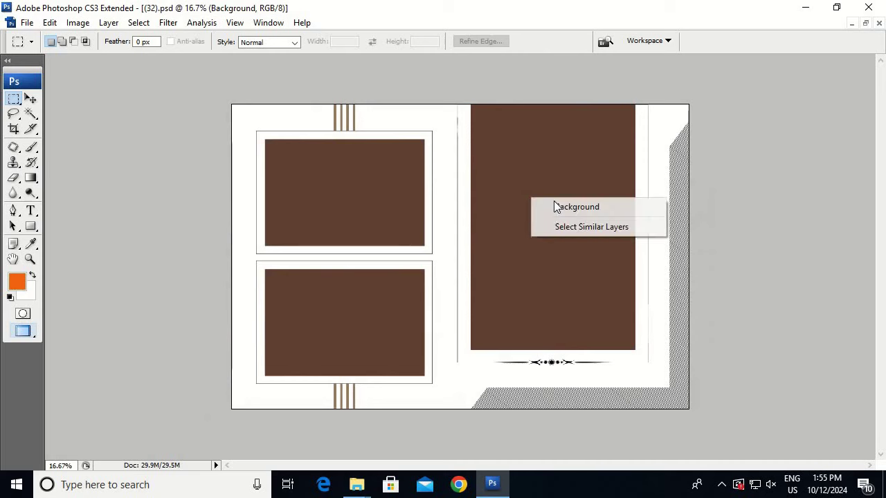
{"action": "left_click", "coordinate": [537, 206]}
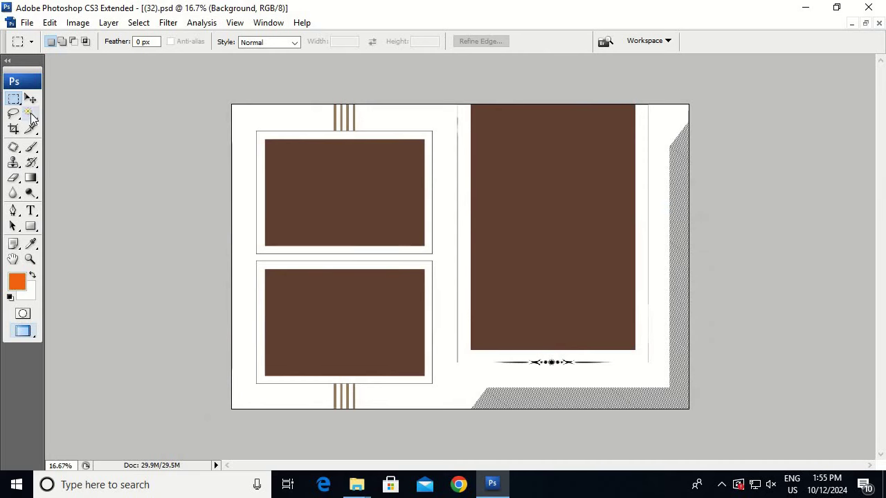
- Paste _MG_8886 into the right brown frame, rotated 90° clockwise and scaled to 77.6%
{"action": "left_click", "coordinate": [30, 113]}
{"action": "left_click", "coordinate": [598, 207]}
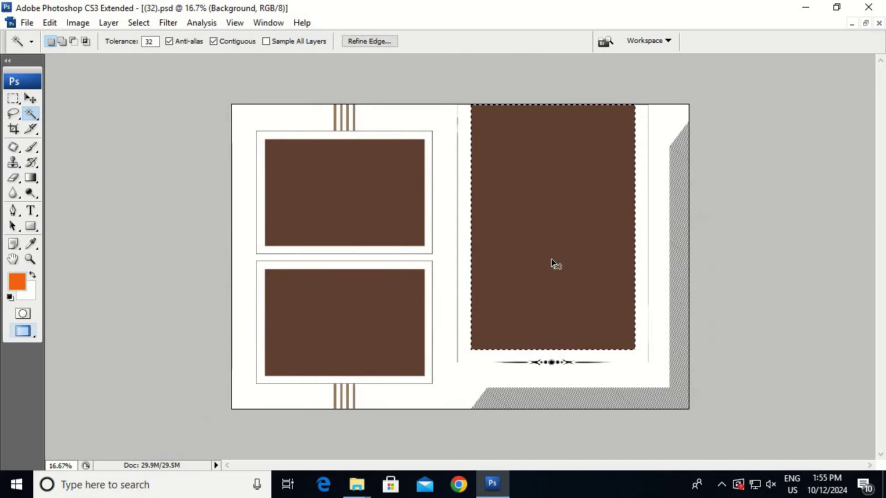
{"action": "key", "text": "ctrl+shift+v"}
{"action": "key", "text": "ctrl+t"}
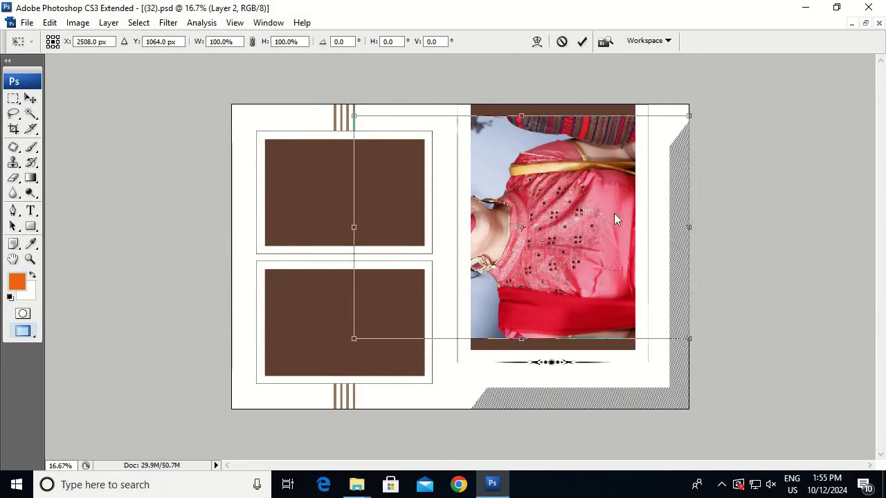
{"action": "right_click", "coordinate": [613, 213]}
{"action": "left_click", "coordinate": [612, 285]}
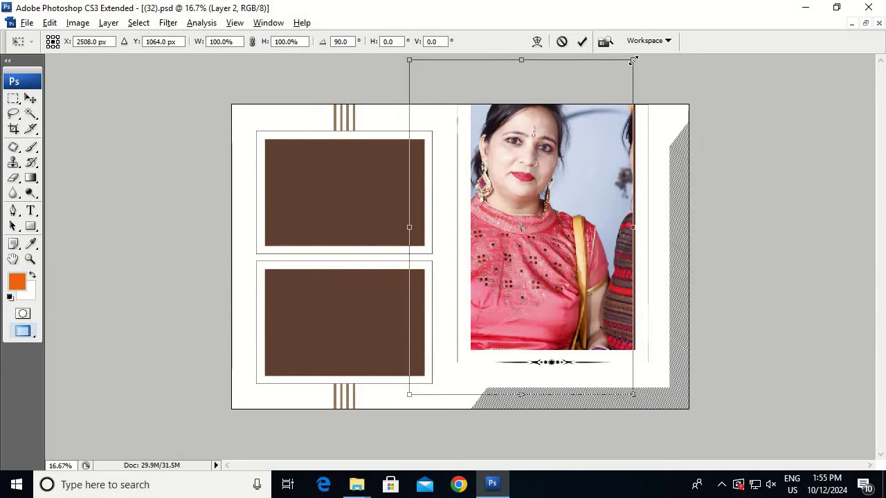
{"action": "mouse_move", "coordinate": [632, 61]}
{"action": "left_mouse_down"}
{"action": "mouse_move", "coordinate": [642, 106]}
{"action": "mouse_move", "coordinate": [647, 87]}
{"action": "left_mouse_up"}
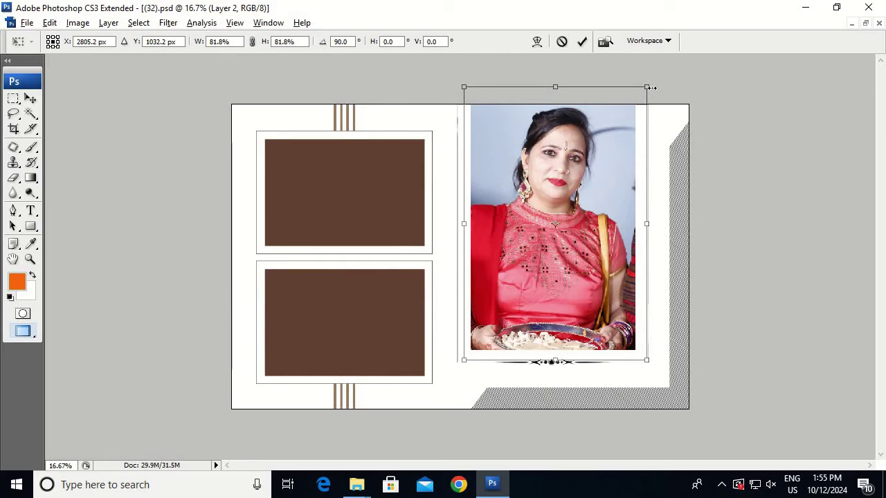
{"action": "left_click_drag", "start_coordinate": [651, 88], "coordinate": [648, 93]}
{"action": "key", "text": "Return"}
- Switch to the Move tool and make Layer 1 the active layer
{"action": "key", "text": "v"}
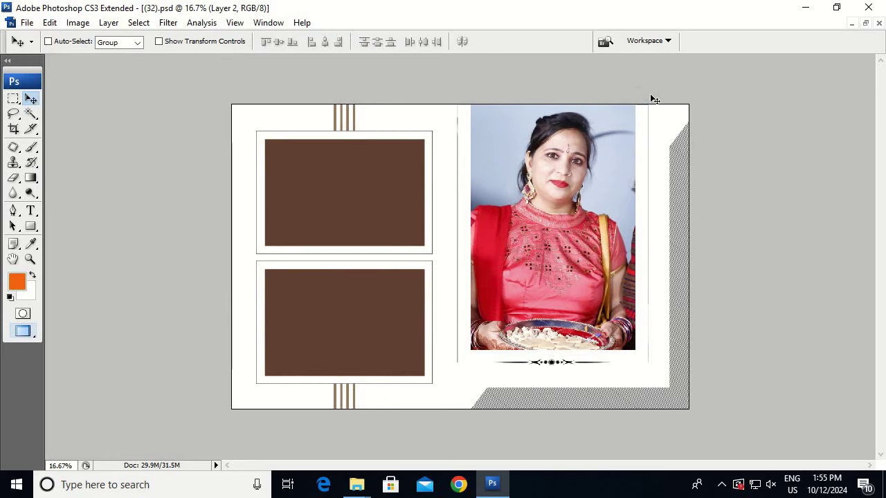
{"action": "right_click", "coordinate": [339, 319]}
{"action": "left_click", "coordinate": [367, 327]}
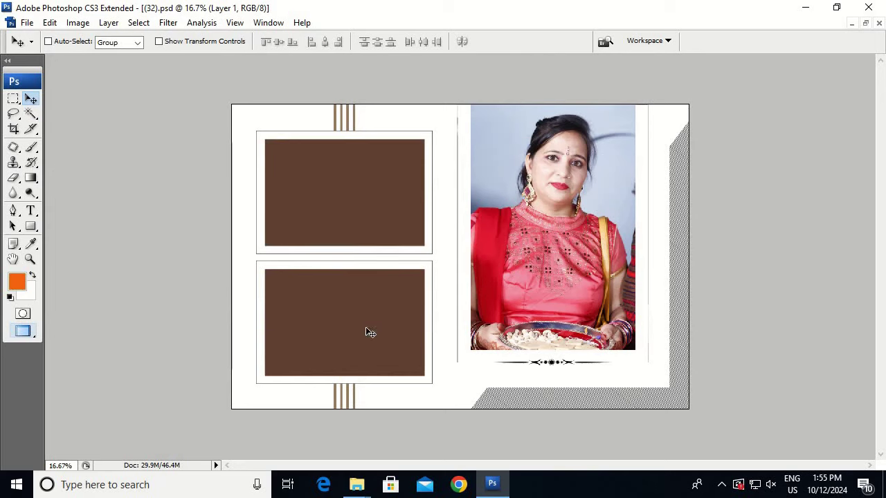
- Magic Wand-select the lower-left brown frame
{"action": "left_click", "coordinate": [367, 328]}
{"action": "key", "text": "w"}
{"action": "left_click", "coordinate": [423, 330]}
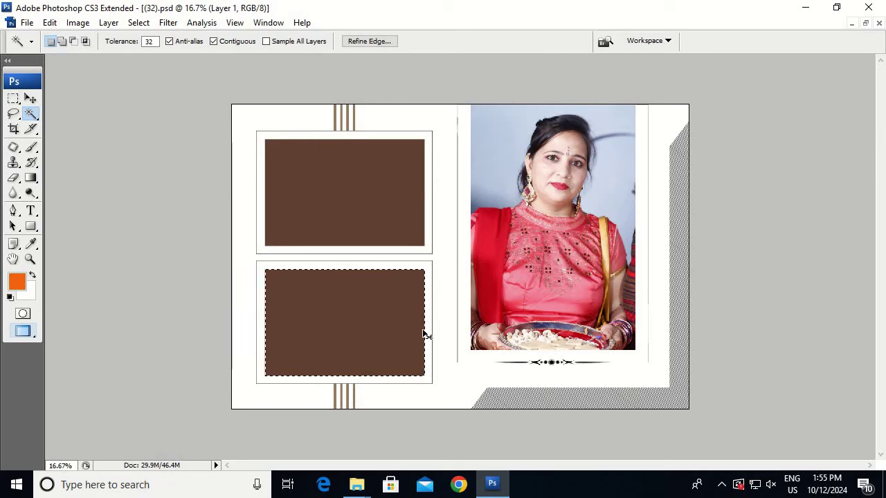
- Paste the two-women photo into that frame, scaled to 56.2% and positioned to fill it
{"action": "key", "text": "ctrl+shift+v"}
{"action": "key", "text": "ctrl+t"}
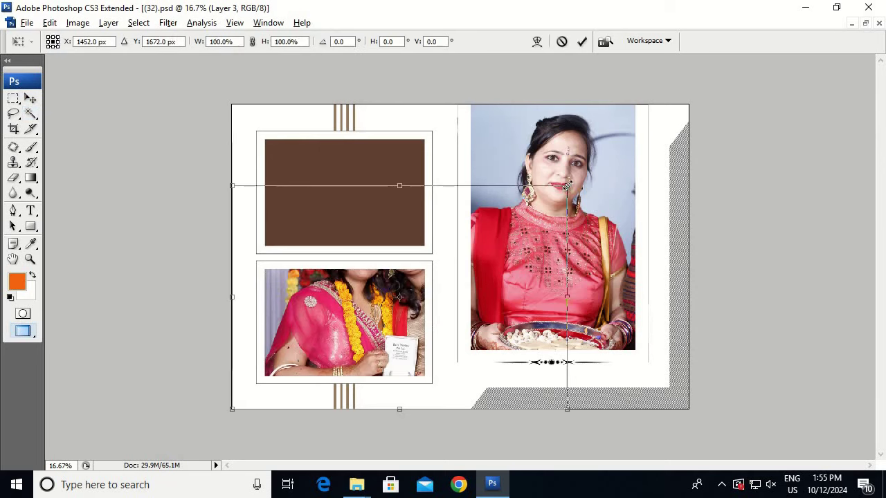
{"action": "left_click_drag", "start_coordinate": [567, 186], "coordinate": [420, 283]}
{"action": "left_click_drag", "start_coordinate": [399, 326], "coordinate": [427, 295]}
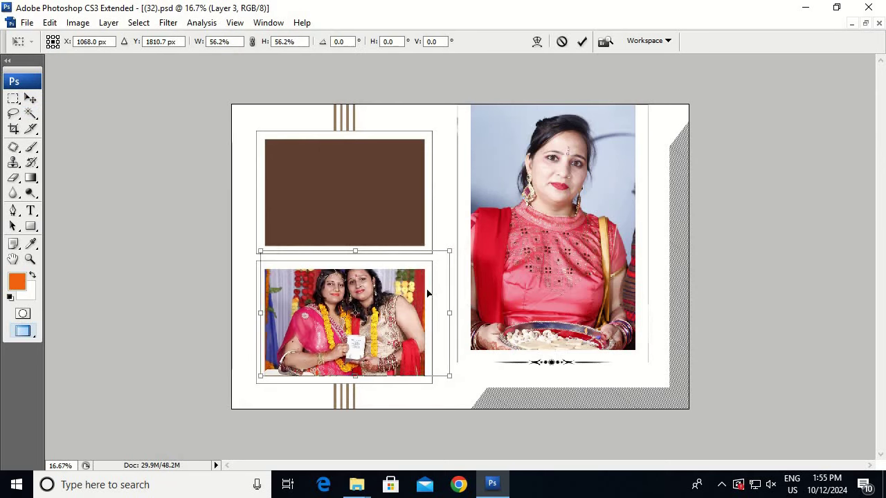
{"action": "left_click_drag", "start_coordinate": [449, 251], "coordinate": [433, 279]}
{"action": "key", "text": "Return"}
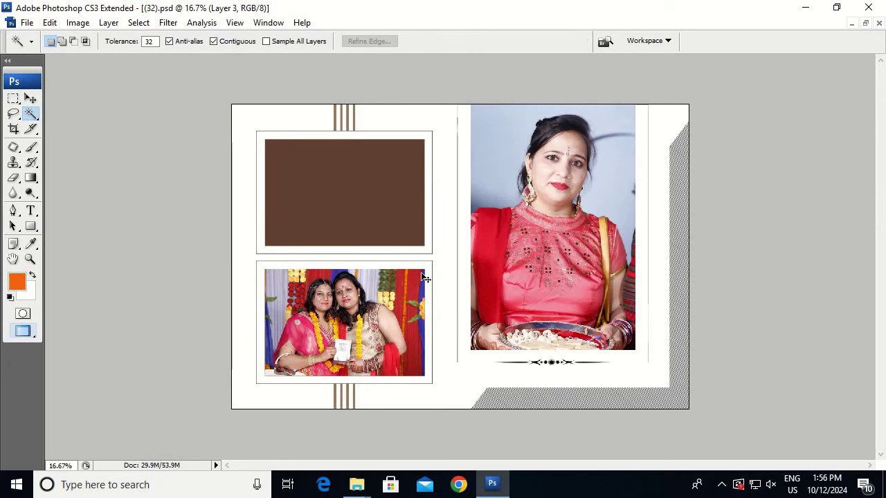
{"action": "key", "text": "ctrl+v"}
{"action": "key", "text": "ctrl+z"}
- Activate the Background layer and Magic Wand-select the empty top-left brown frame
{"action": "right_click", "coordinate": [398, 220], "text": "ctrl"}
{"action": "left_click", "coordinate": [404, 217]}
{"action": "left_click", "coordinate": [406, 222]}
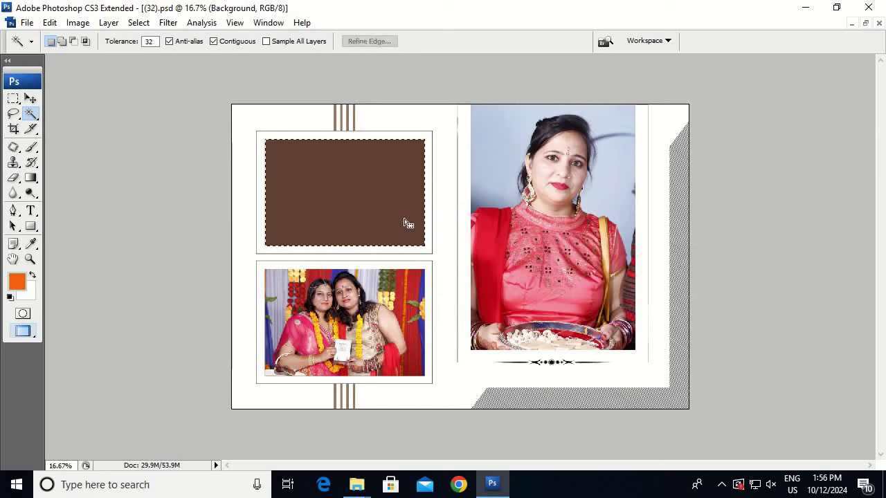
{"action": "left_click", "coordinate": [403, 219]}
{"action": "left_click", "coordinate": [404, 218]}
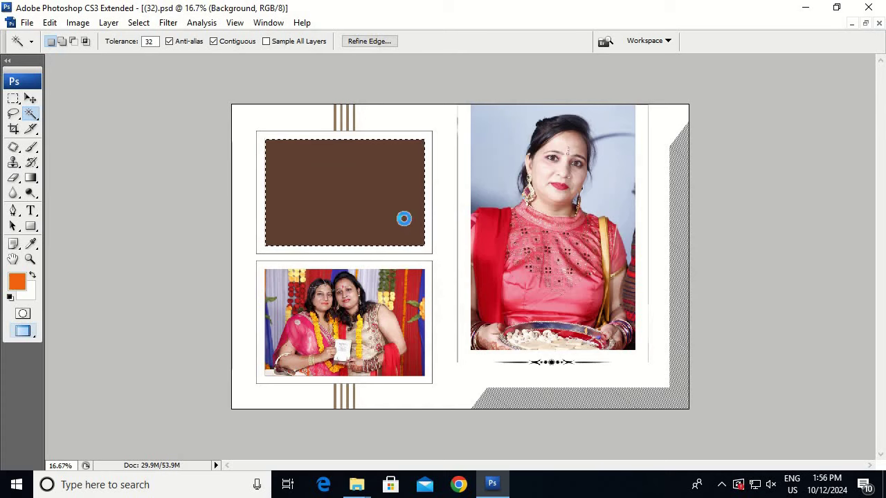
- Paste the two-women photo into the frame, scaled to about 50.8% and moved up to cover it
{"action": "key", "text": "ctrl+shift+v"}
{"action": "key", "text": "ctrl+t"}
{"action": "left_click_drag", "start_coordinate": [231, 326], "coordinate": [257, 332]}
{"action": "left_click_drag", "start_coordinate": [398, 267], "coordinate": [396, 177]}
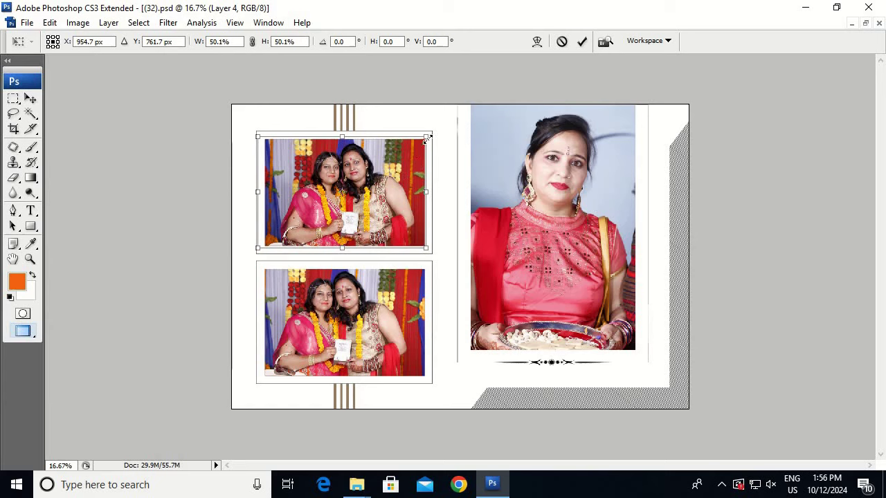
{"action": "left_click_drag", "start_coordinate": [429, 137], "coordinate": [428, 138]}
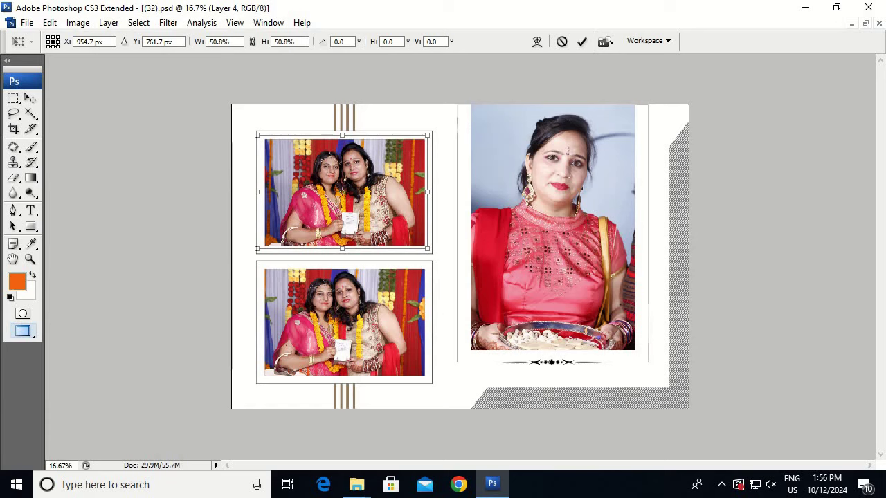
{"action": "key", "text": "Return"}
{"action": "key", "text": "w"}
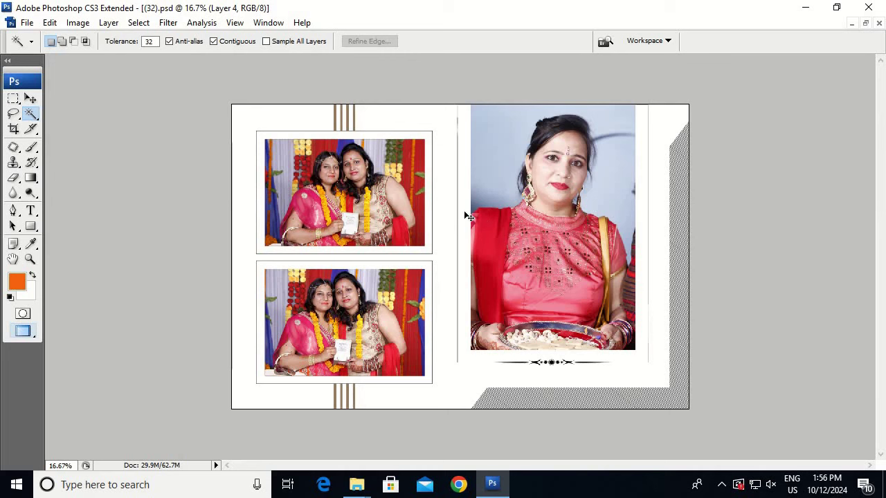
- Save the page as JPEG (32).jpg on the Desktop, then close the template unsaved
{"action": "key", "text": "ctrl+shift+s"}
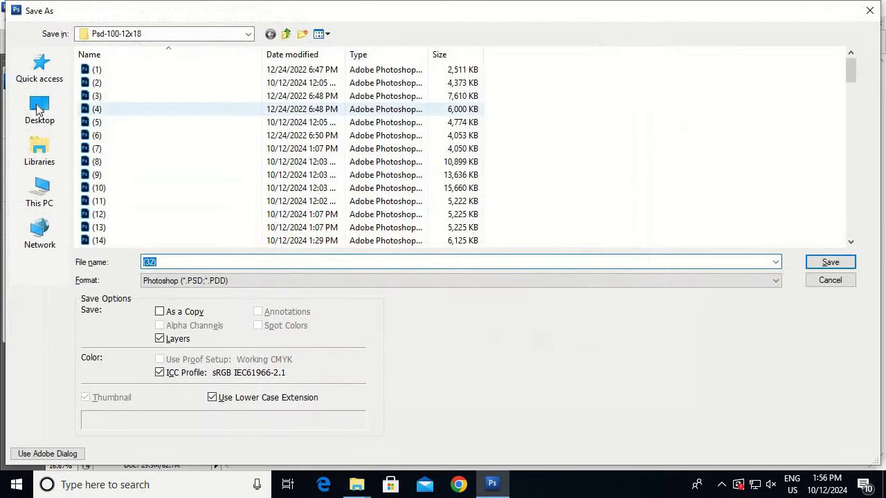
{"action": "left_click", "coordinate": [39, 110]}
{"action": "left_click", "coordinate": [221, 281]}
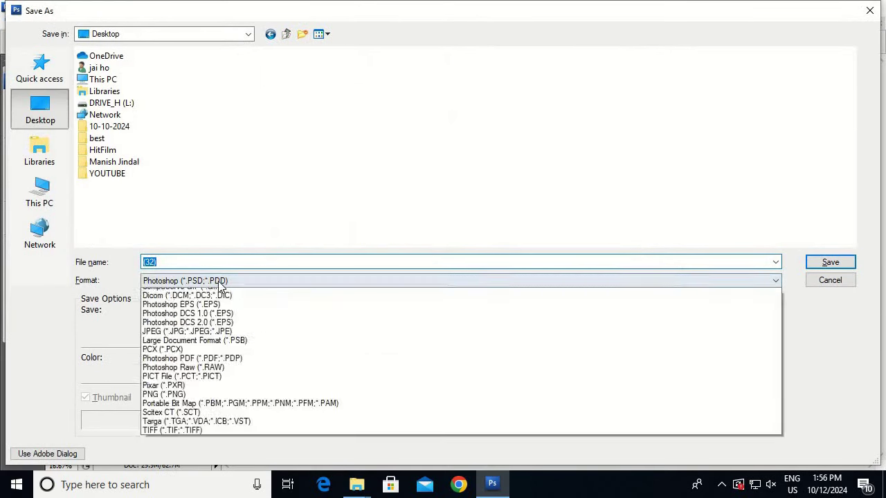
{"action": "left_click", "coordinate": [200, 338]}
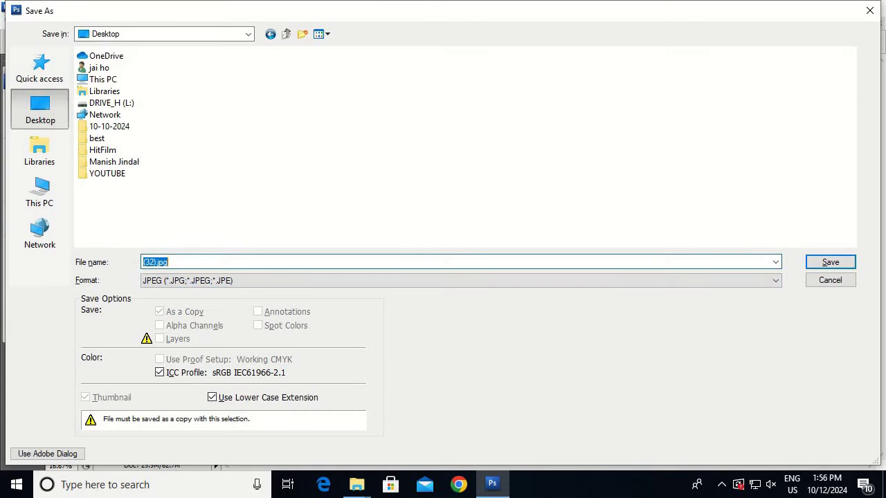
{"action": "left_click", "coordinate": [143, 263]}
{"action": "key", "text": "Return"}
{"action": "left_click", "coordinate": [524, 120]}
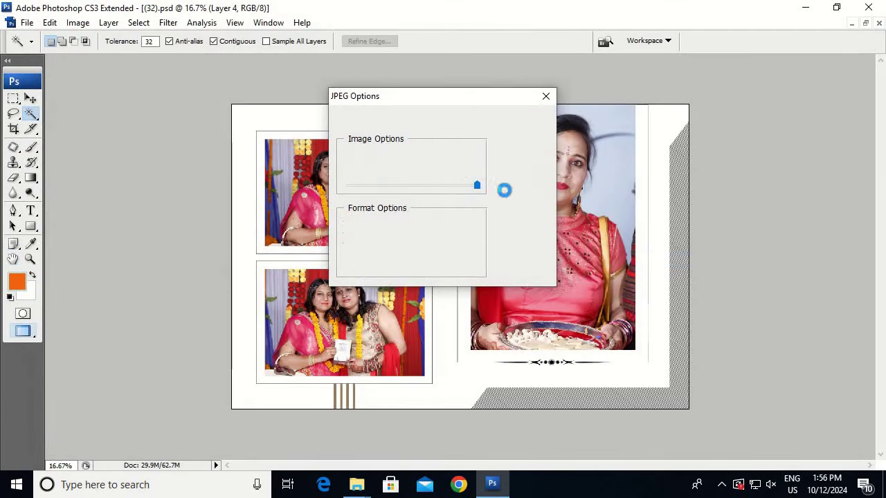
{"action": "key", "text": "ctrl+w"}
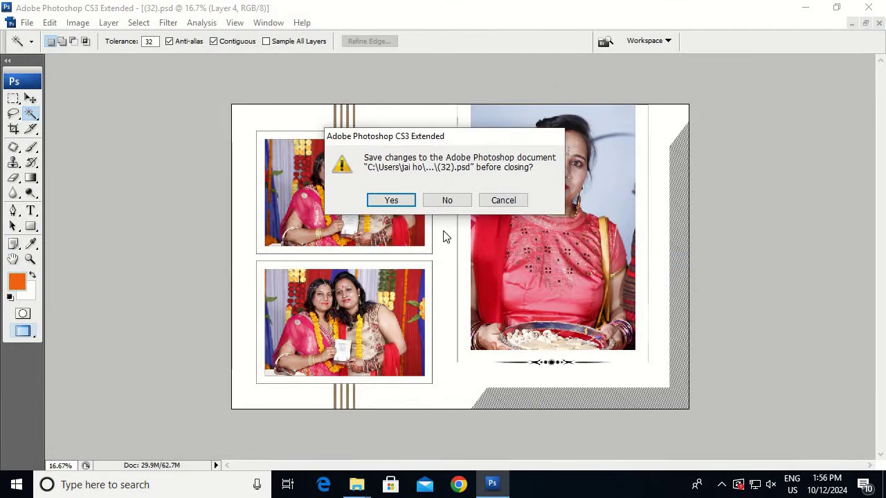
{"action": "left_click", "coordinate": [447, 200]}
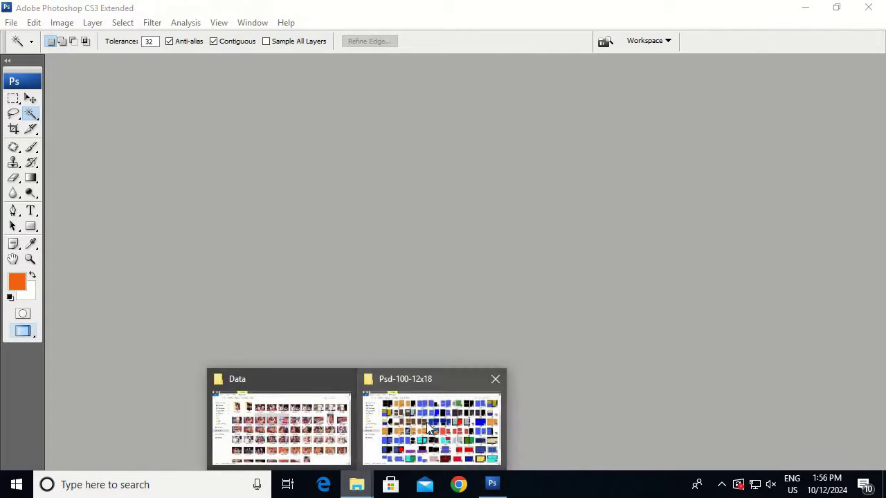
- Scroll the templates folder and try dragging template 4-525 into Photoshop
{"action": "left_click", "coordinate": [432, 422]}
{"action": "scroll", "coordinate": [523, 287], "scroll_direction": "down", "scroll_amount": 2}
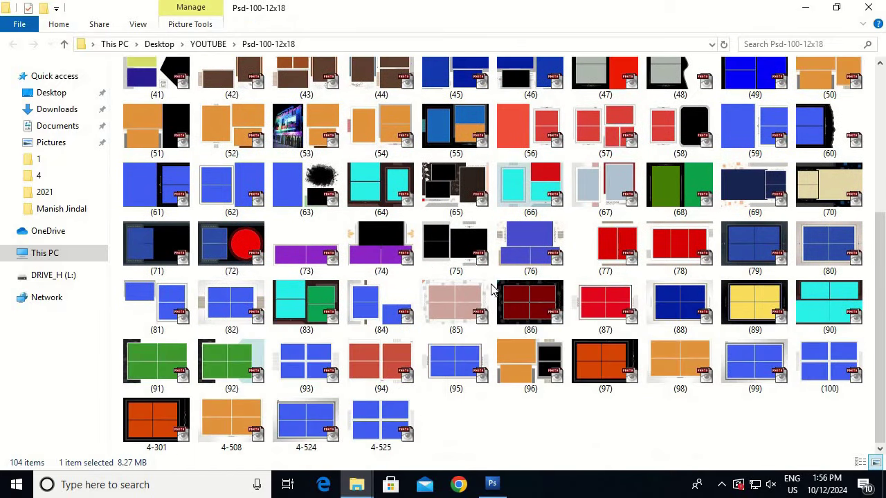
{"action": "mouse_move", "coordinate": [377, 439]}
{"action": "left_mouse_down"}
{"action": "mouse_move", "coordinate": [499, 479]}
{"action": "mouse_move", "coordinate": [495, 491]}
{"action": "mouse_move", "coordinate": [510, 439]}
{"action": "left_mouse_up"}
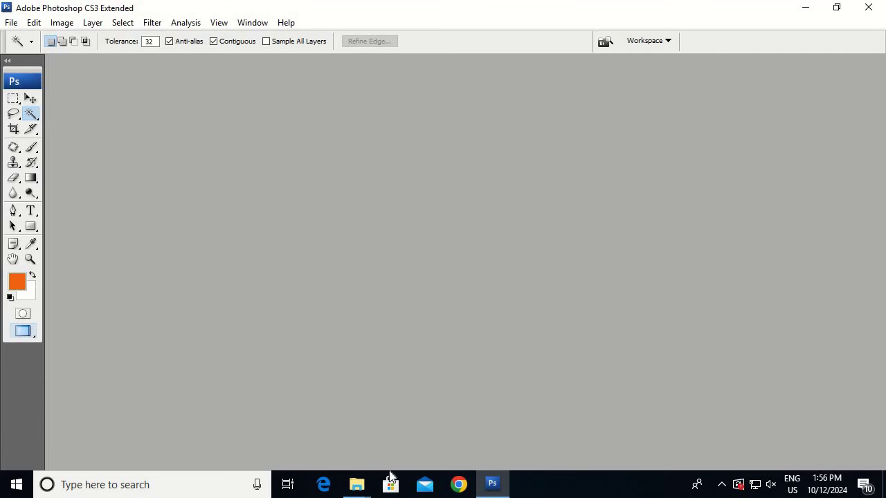
{"action": "mouse_move", "coordinate": [357, 484]}
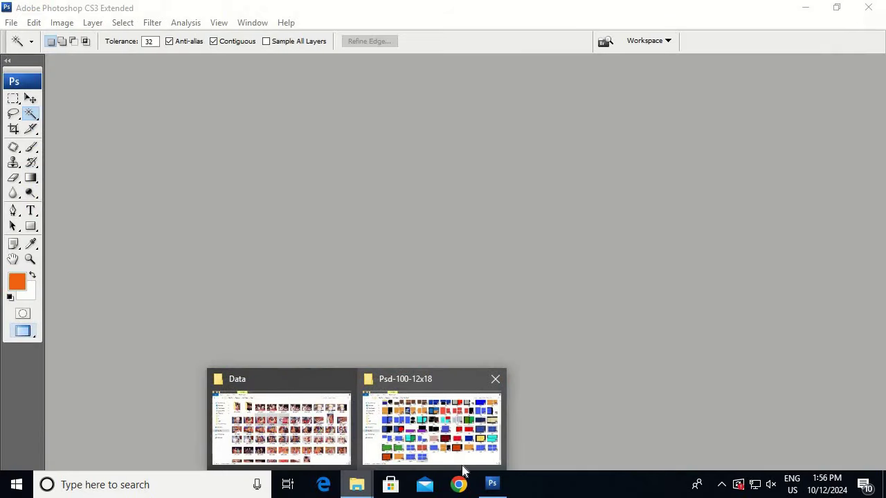
- Select photos _MG_9259 through _MG_9269 in the Data folder and drag them into Photoshop
{"action": "left_click", "coordinate": [317, 453]}
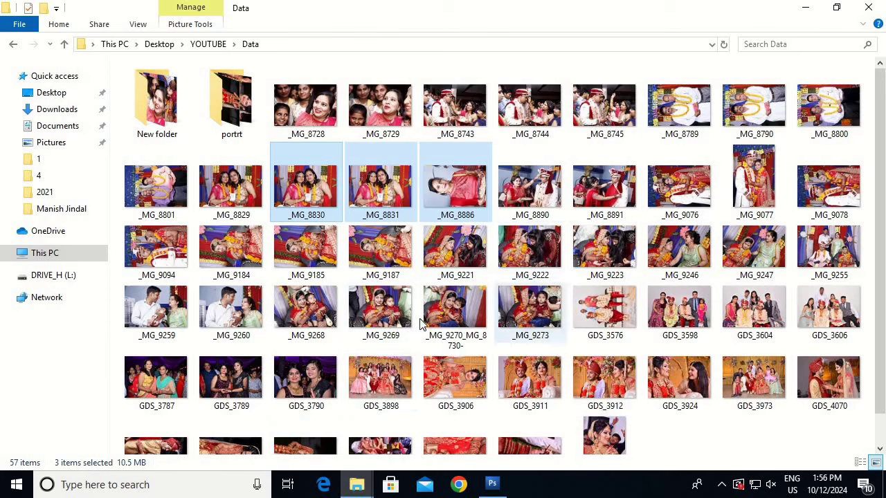
{"action": "left_click", "coordinate": [380, 311]}
{"action": "left_click", "coordinate": [156, 311], "text": "shift"}
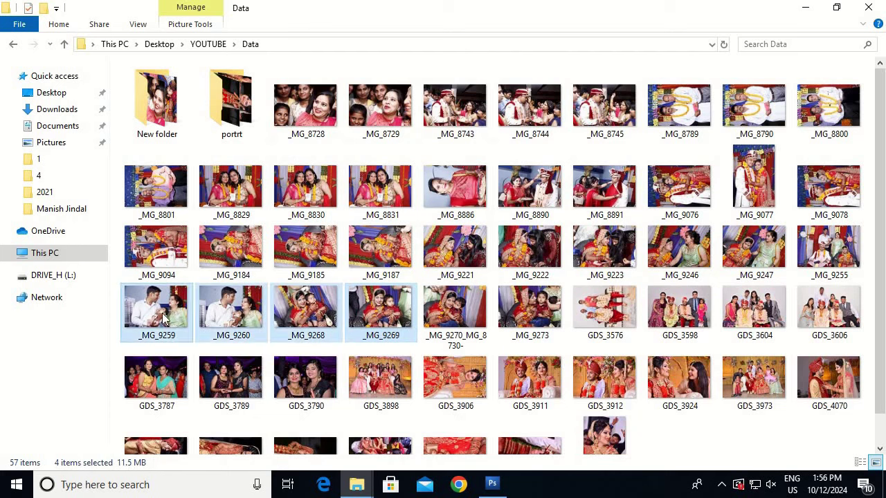
{"action": "mouse_move", "coordinate": [165, 318]}
{"action": "left_mouse_down"}
{"action": "mouse_move", "coordinate": [531, 491]}
{"action": "mouse_move", "coordinate": [473, 224]}
{"action": "left_mouse_up"}
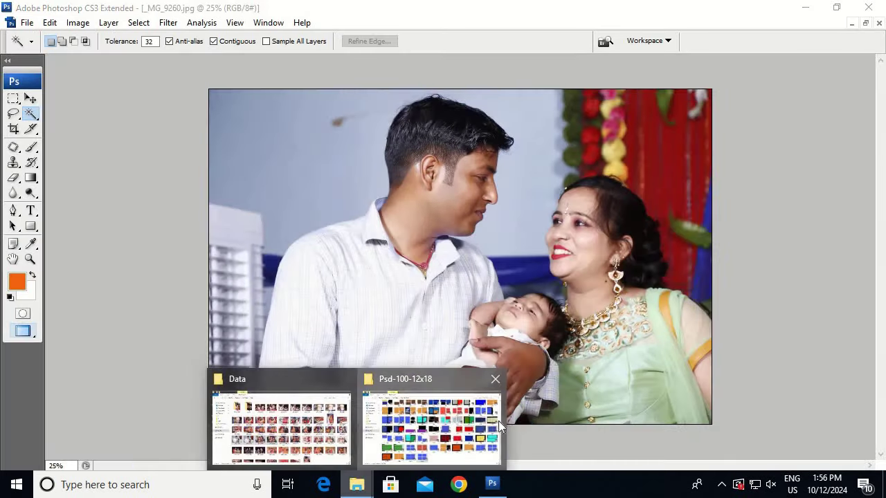
- Drag template 4-508 from the Psd-100-12x18 folder into Photoshop
{"action": "mouse_move", "coordinate": [357, 485]}
{"action": "left_click", "coordinate": [485, 421]}
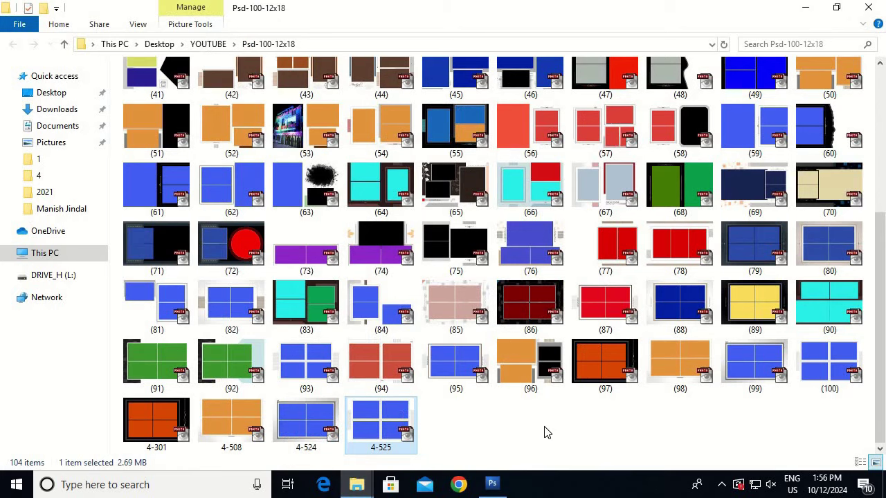
{"action": "mouse_move", "coordinate": [258, 425]}
{"action": "left_mouse_down"}
{"action": "mouse_move", "coordinate": [499, 492]}
{"action": "mouse_move", "coordinate": [506, 335]}
{"action": "left_mouse_up"}
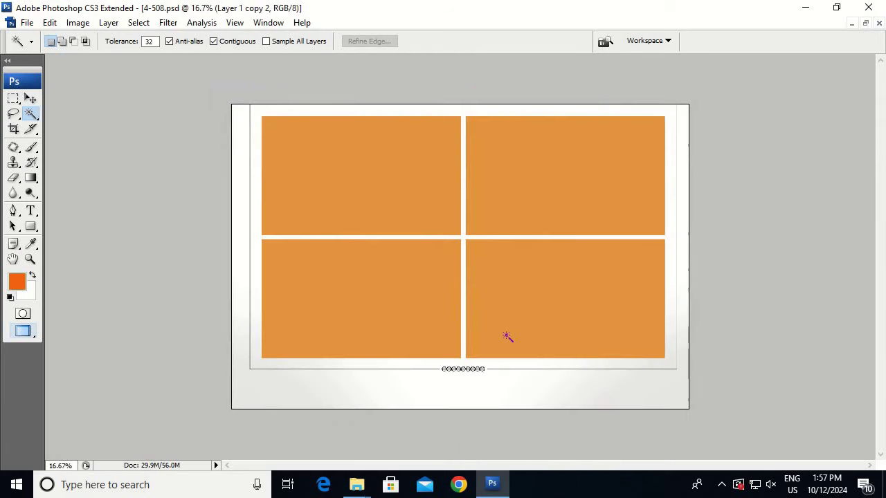
{"action": "key", "text": "alt+w"}
{"action": "left_click", "coordinate": [249, 139]}
- Show the Actions panel and set it back to Button Mode
{"action": "left_click", "coordinate": [202, 22]}
{"action": "left_click", "coordinate": [268, 22]}
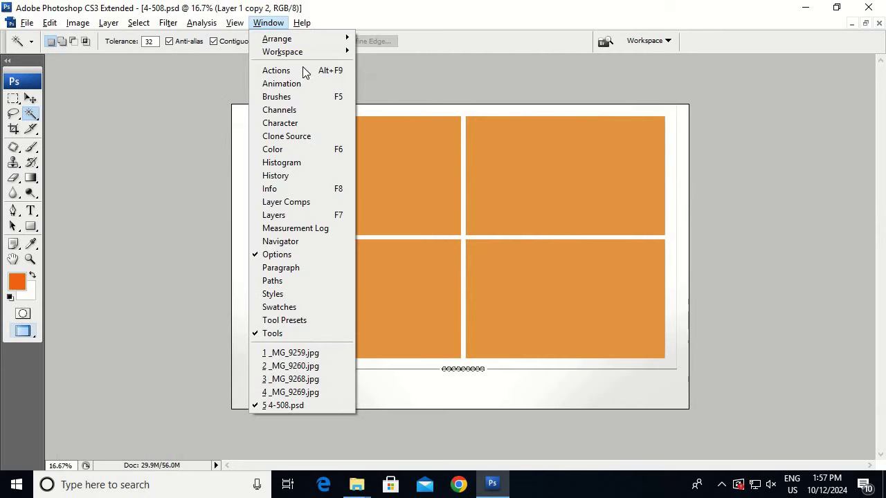
{"action": "left_click", "coordinate": [303, 70]}
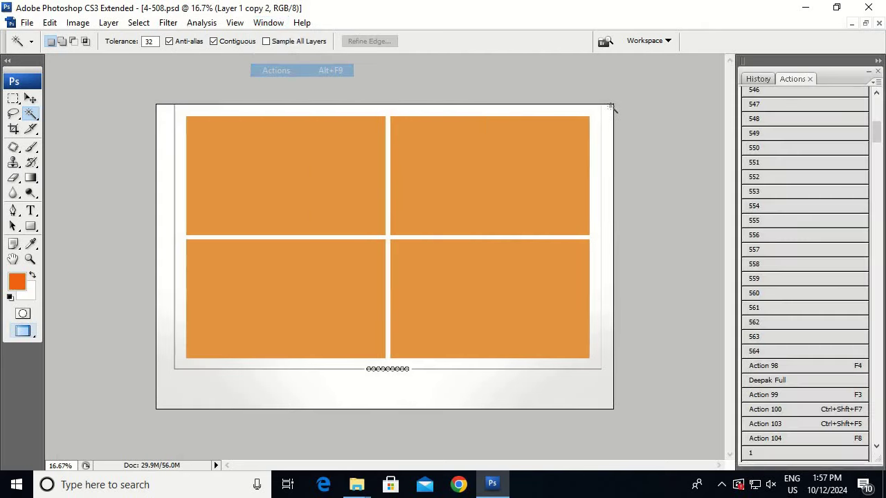
{"action": "left_click", "coordinate": [874, 82]}
{"action": "left_click", "coordinate": [796, 90]}
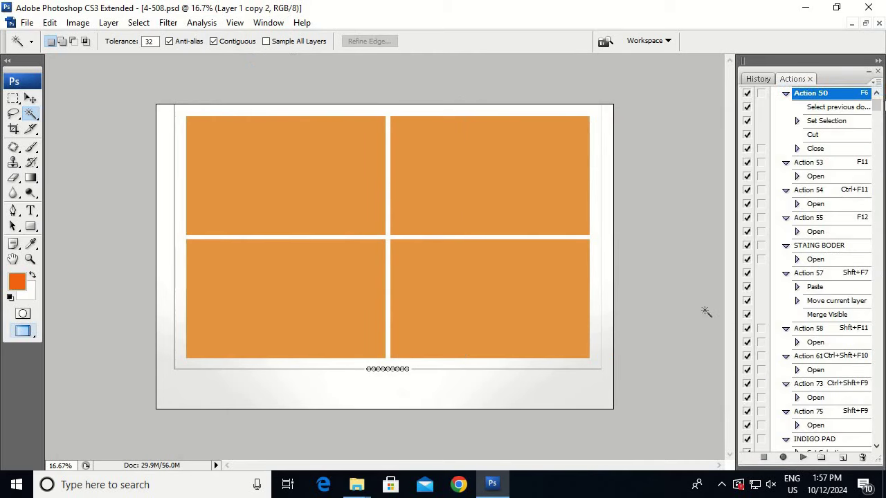
{"action": "left_click", "coordinate": [876, 83]}
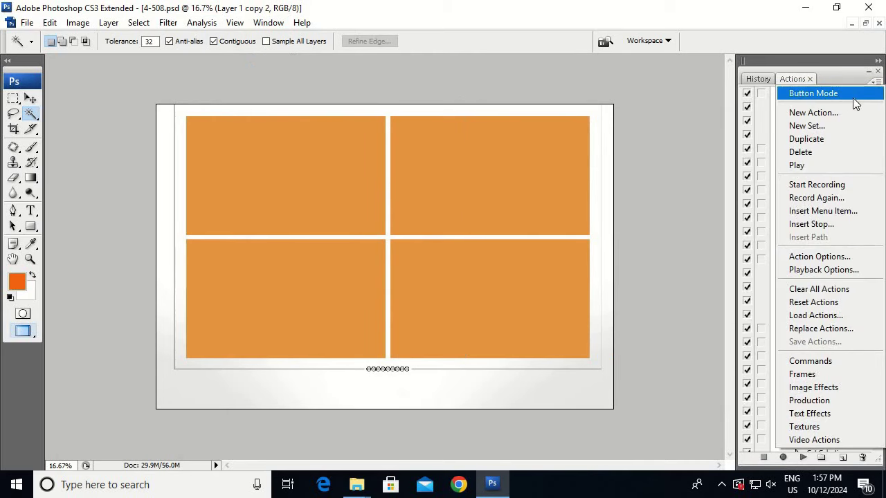
{"action": "left_click", "coordinate": [853, 97]}
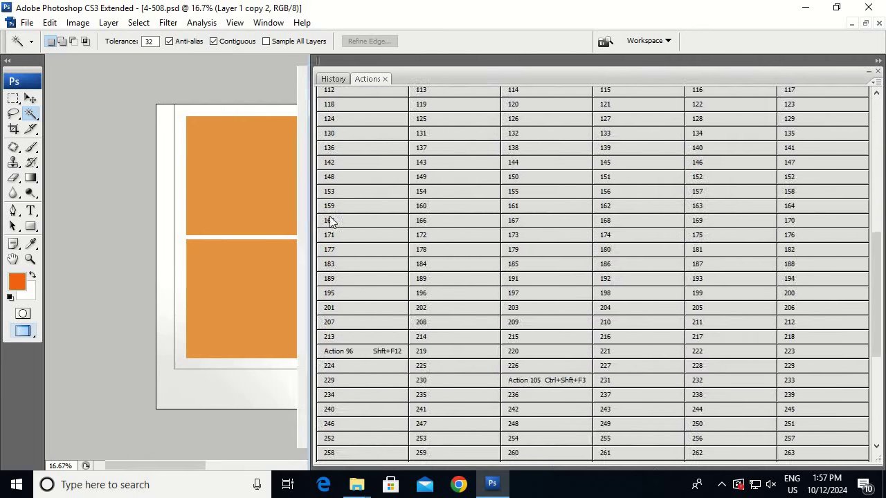
- Widen the Actions panel and run the 508 action button
{"action": "left_click_drag", "start_coordinate": [735, 143], "coordinate": [308, 152]}
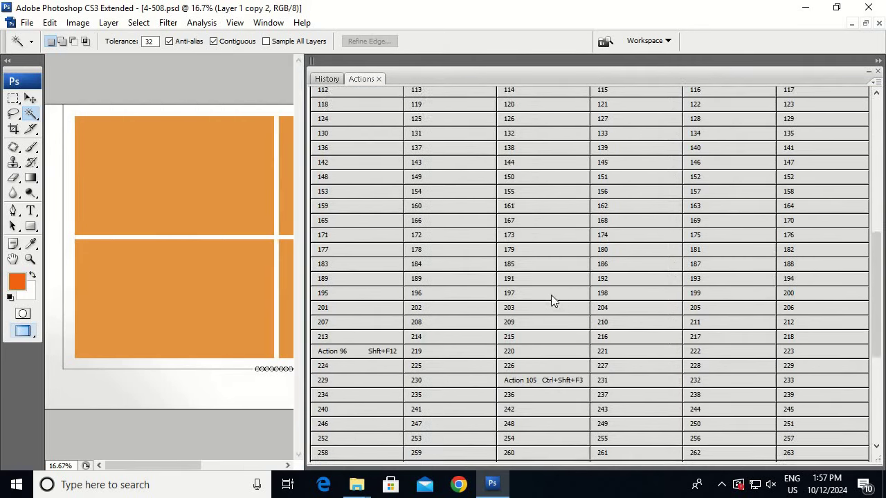
{"action": "scroll", "coordinate": [540, 346], "scroll_direction": "down", "scroll_amount": 1}
{"action": "scroll", "coordinate": [535, 422], "scroll_direction": "down", "scroll_amount": 1}
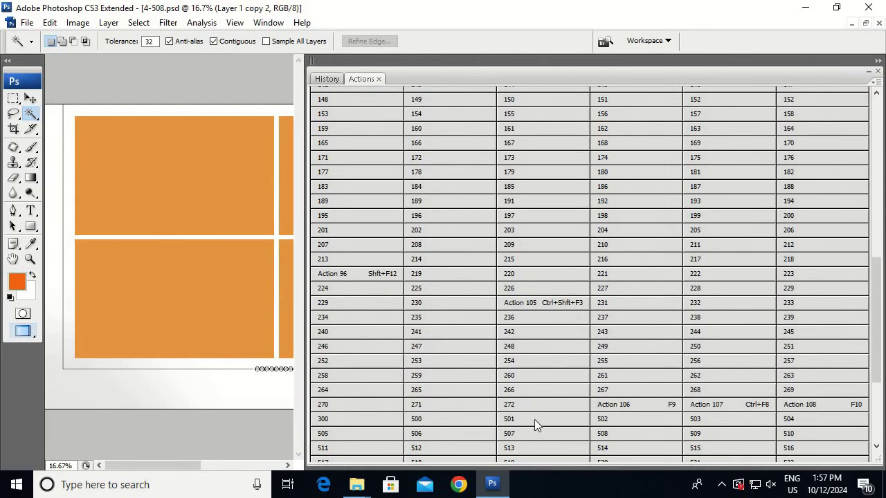
{"action": "left_click", "coordinate": [625, 433]}
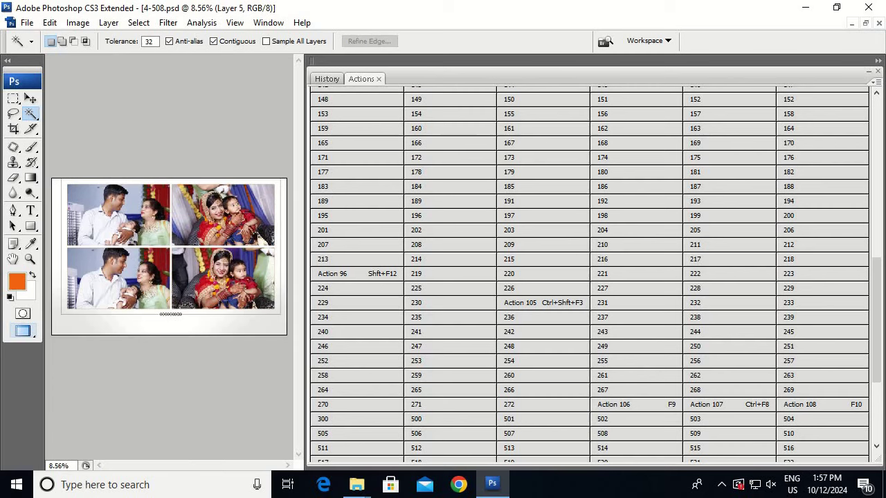
- Nudge the top-left photo and enlarge it to about 106% to fill its frame
{"action": "key", "text": "v"}
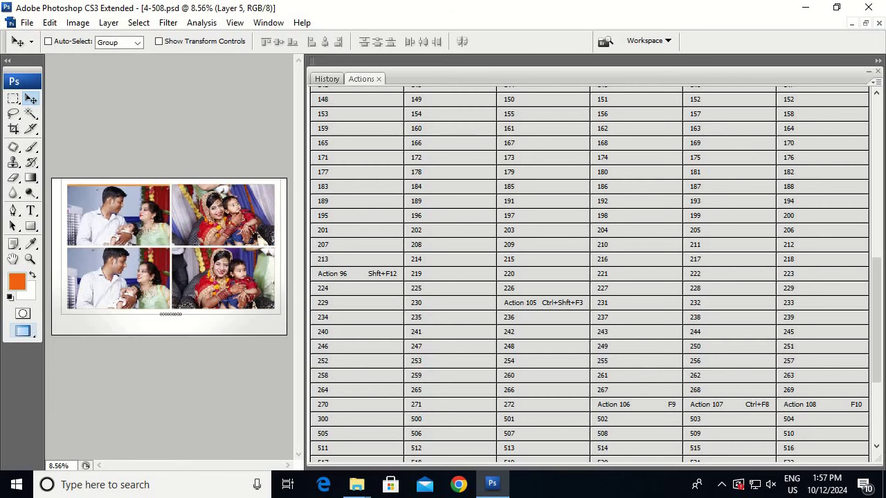
{"action": "left_click_drag", "start_coordinate": [156, 239], "coordinate": [148, 231]}
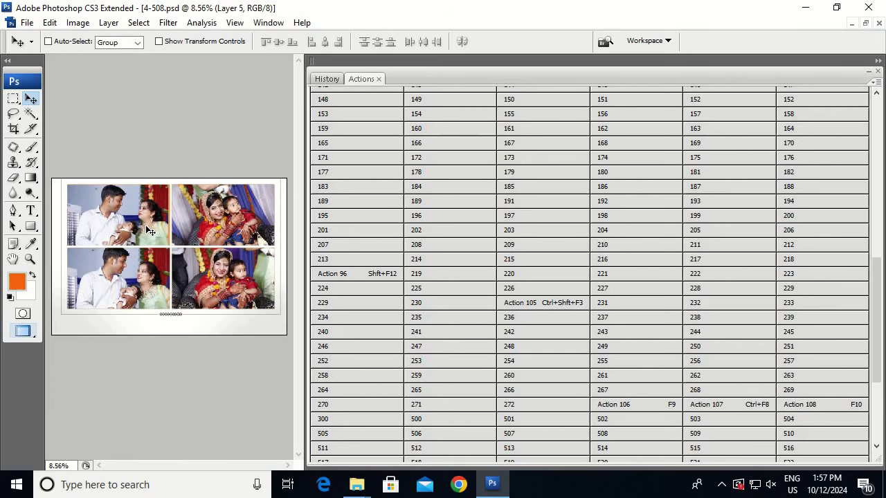
{"action": "left_click", "coordinate": [878, 71]}
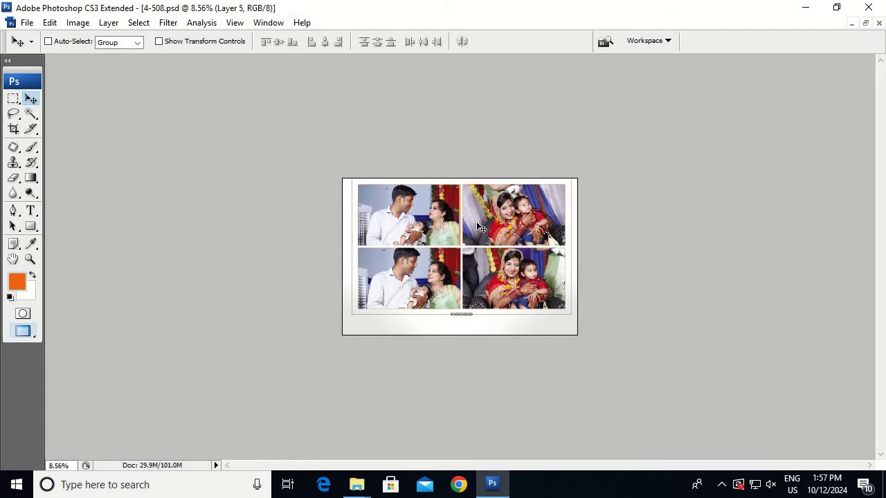
{"action": "key", "text": "ctrl+t"}
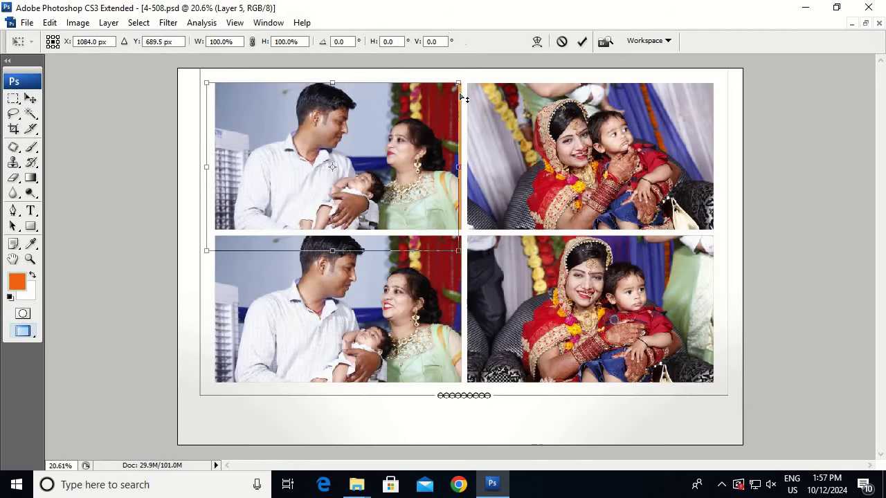
{"action": "left_click_drag", "start_coordinate": [466, 95], "coordinate": [437, 126]}
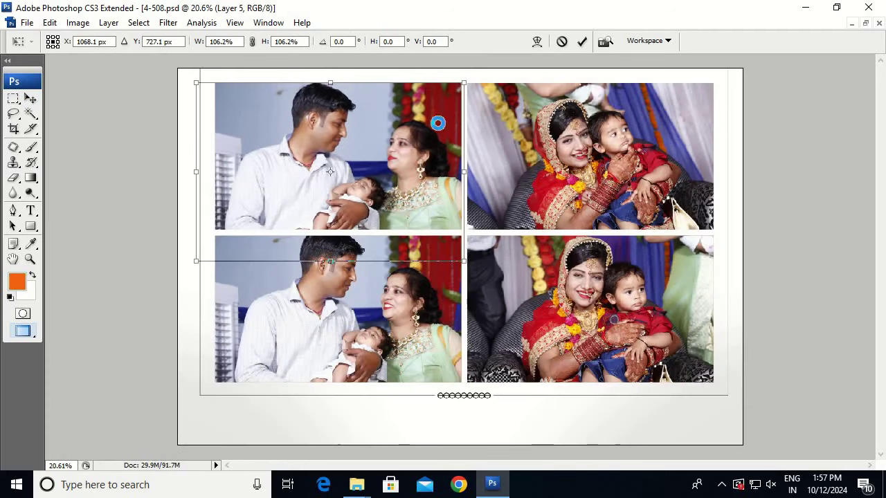
{"action": "key", "text": "Return"}
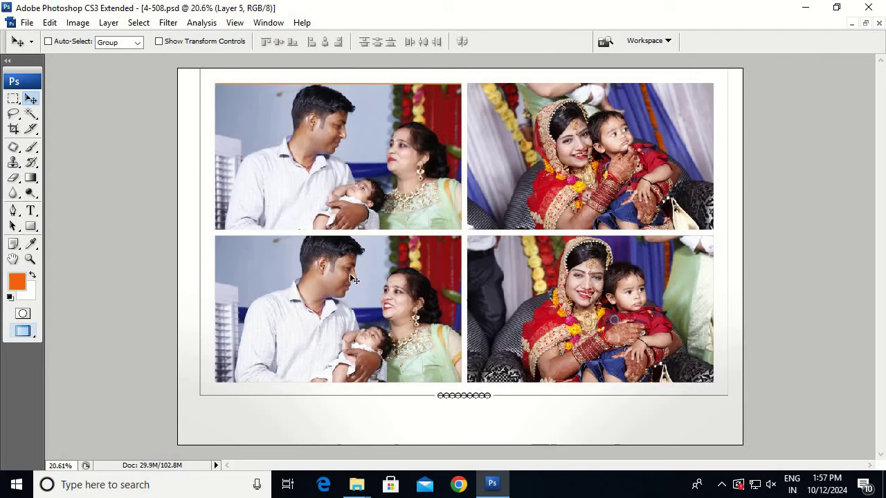
- Enlarge the bottom-left photo on its layer to fill the frame, then close 4-508 without saving
{"action": "right_click", "coordinate": [344, 296]}
{"action": "left_click", "coordinate": [379, 304]}
{"action": "key", "text": "ctrl+t"}
{"action": "left_click_drag", "start_coordinate": [478, 216], "coordinate": [469, 230]}
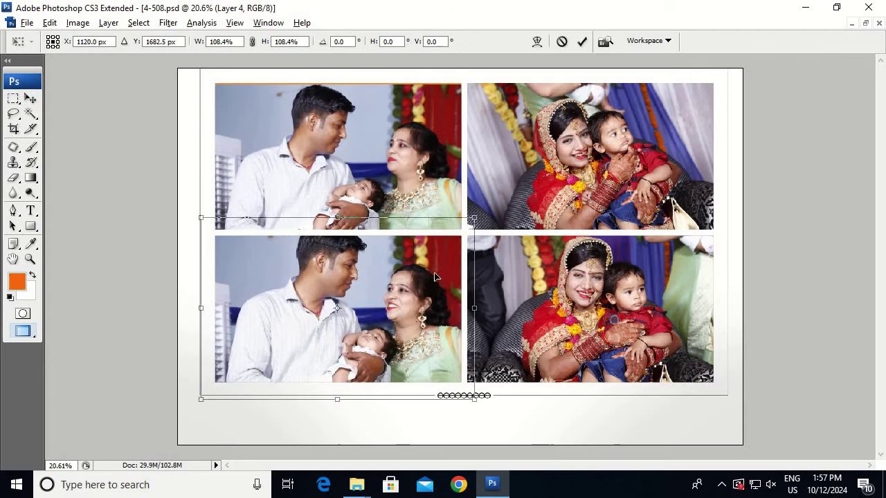
{"action": "key", "text": "Return"}
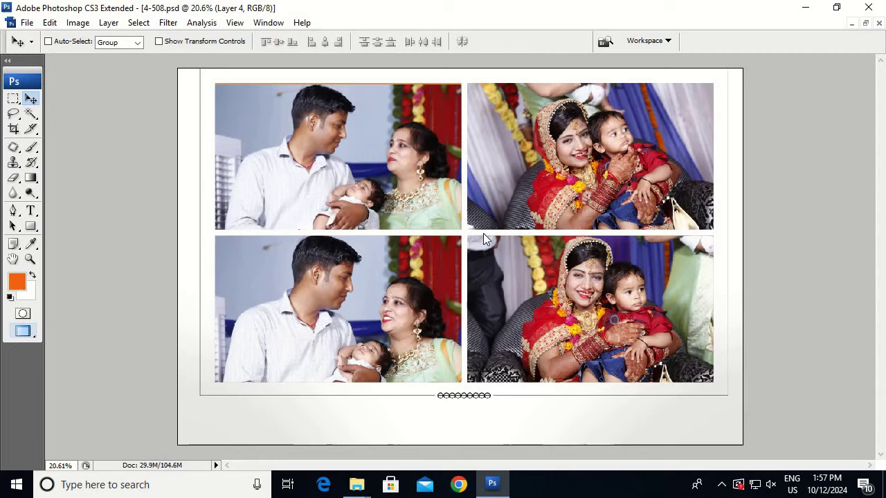
{"action": "key", "text": "ctrl+w"}
{"action": "left_click", "coordinate": [448, 200]}
{"action": "mouse_move", "coordinate": [356, 484]}
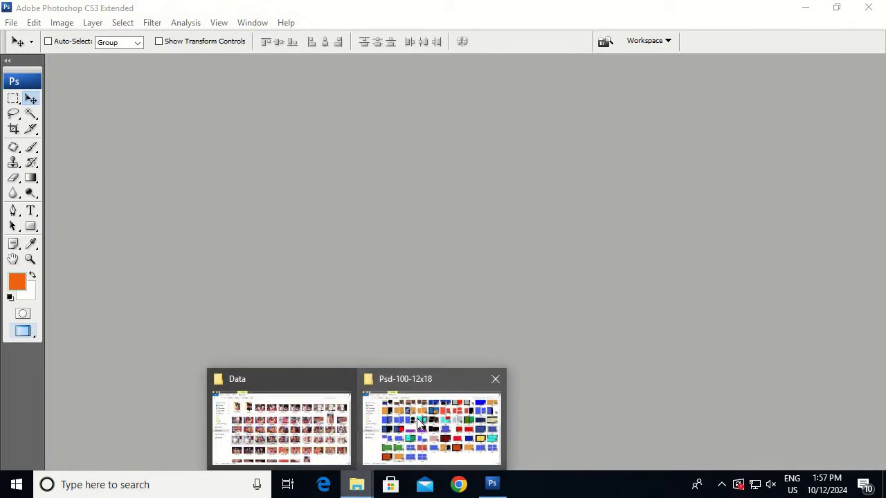
- Scroll through the template folder window, then switch to the Data photo folder
{"action": "left_click", "coordinate": [420, 423]}
{"action": "scroll", "coordinate": [484, 339], "scroll_direction": "up", "scroll_amount": 5}
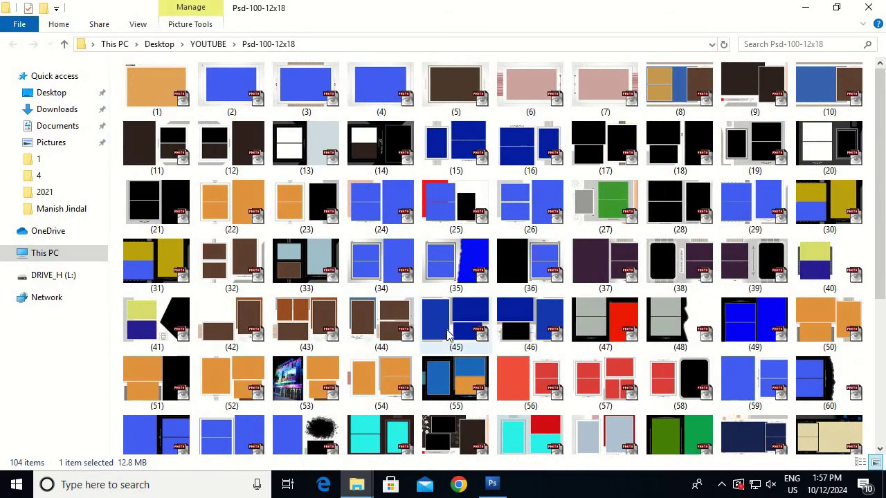
{"action": "scroll", "coordinate": [317, 216], "scroll_direction": "down", "scroll_amount": 2}
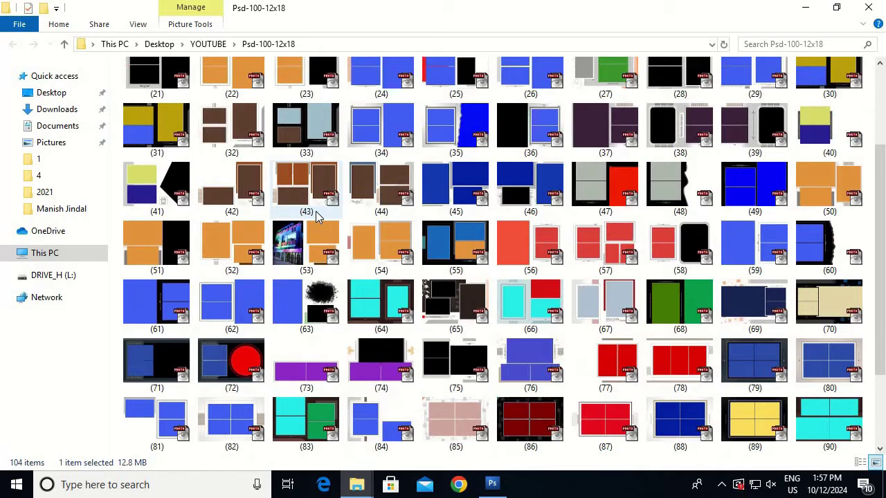
{"action": "scroll", "coordinate": [317, 217], "scroll_direction": "down", "scroll_amount": 2}
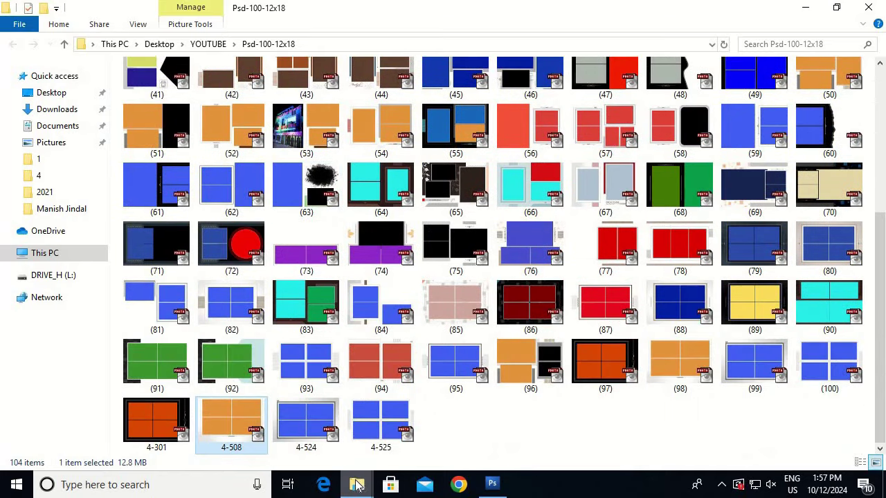
{"action": "mouse_move", "coordinate": [356, 484]}
{"action": "left_click", "coordinate": [277, 422]}
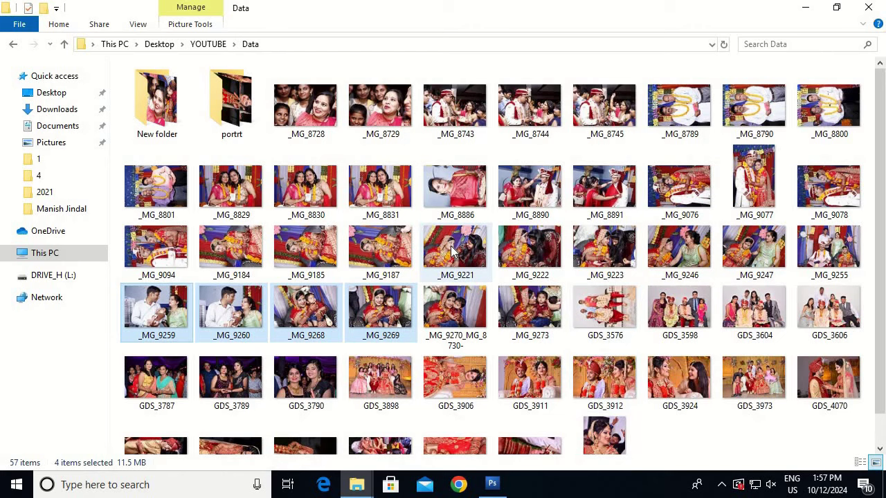
- Open _MG_9187, _MG_9221 and _MG_9222 in Photoshop, then return to the Psd-100-12x18 folder
{"action": "left_click", "coordinate": [612, 128]}
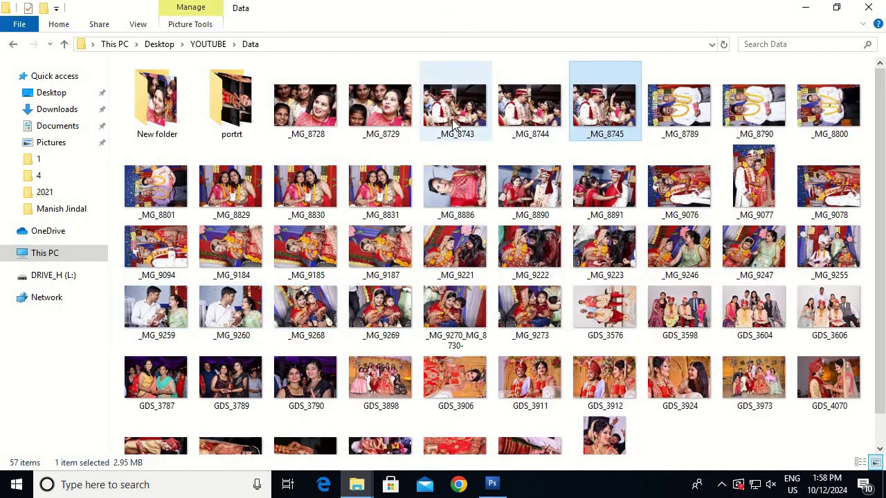
{"action": "left_click", "coordinate": [453, 125], "text": "shift"}
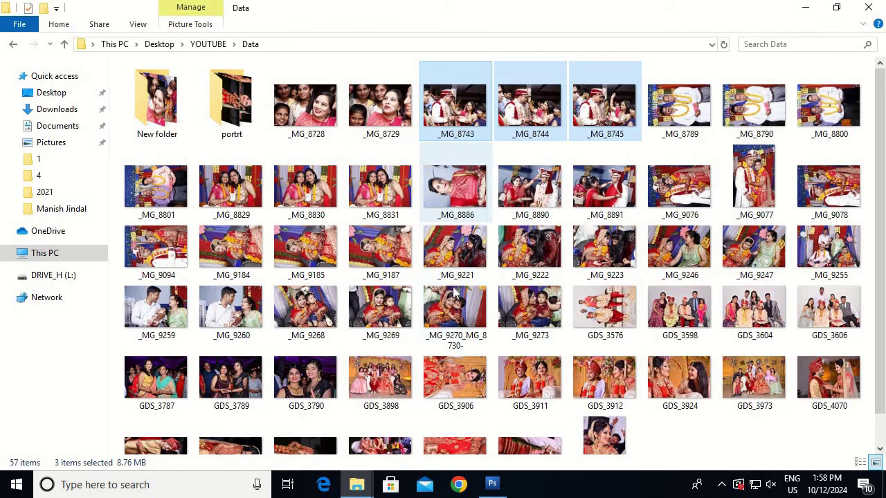
{"action": "left_click", "coordinate": [402, 261]}
{"action": "left_click", "coordinate": [453, 252], "text": "ctrl"}
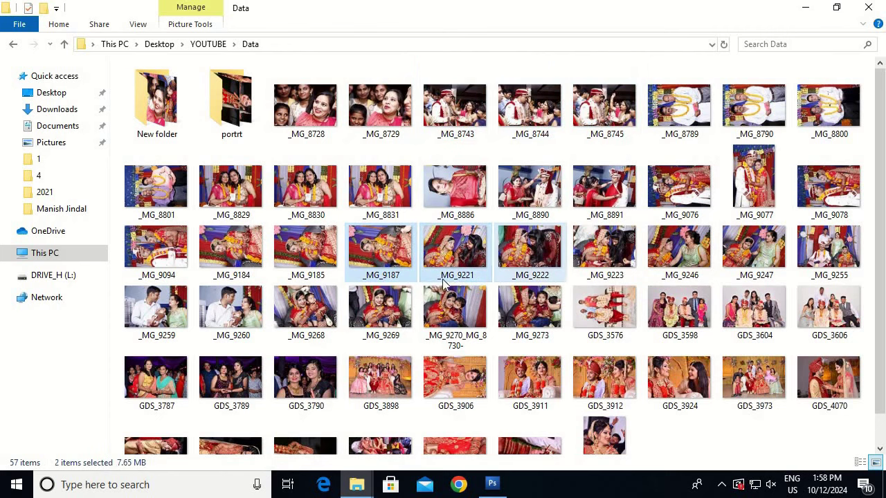
{"action": "left_click", "coordinate": [530, 252], "text": "ctrl"}
{"action": "left_click_drag", "start_coordinate": [529, 249], "coordinate": [429, 350]}
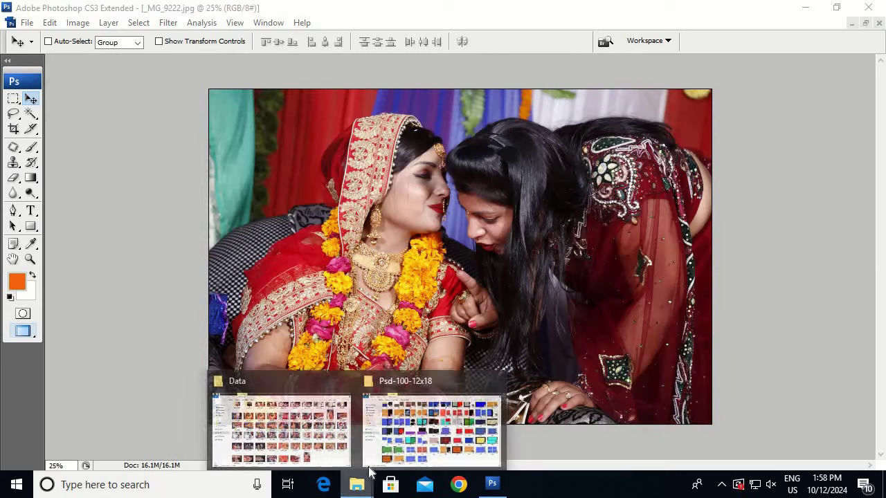
{"action": "left_click", "coordinate": [473, 392]}
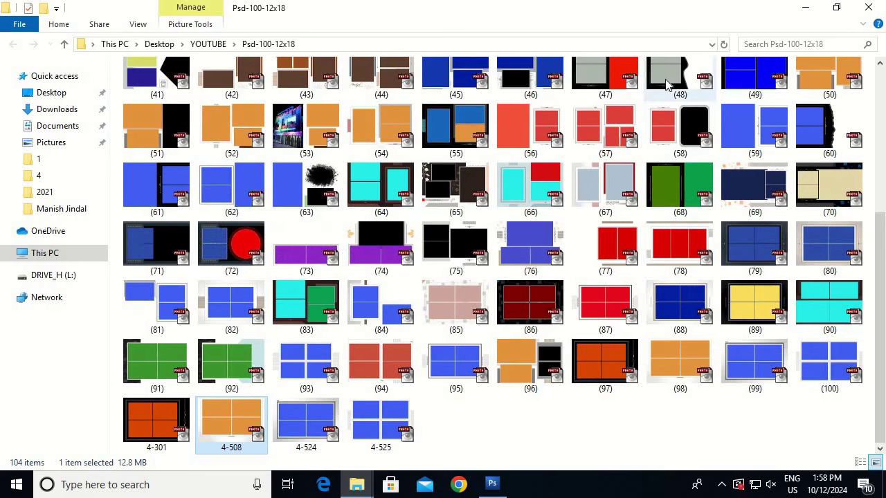
- Open template (48) in Photoshop and rotate _MG_9187 90° clockwise to portrait
{"action": "mouse_move", "coordinate": [682, 78]}
{"action": "left_mouse_down"}
{"action": "mouse_move", "coordinate": [501, 489]}
{"action": "mouse_move", "coordinate": [533, 277]}
{"action": "left_mouse_up"}
{"action": "key", "text": "alt+Tab"}
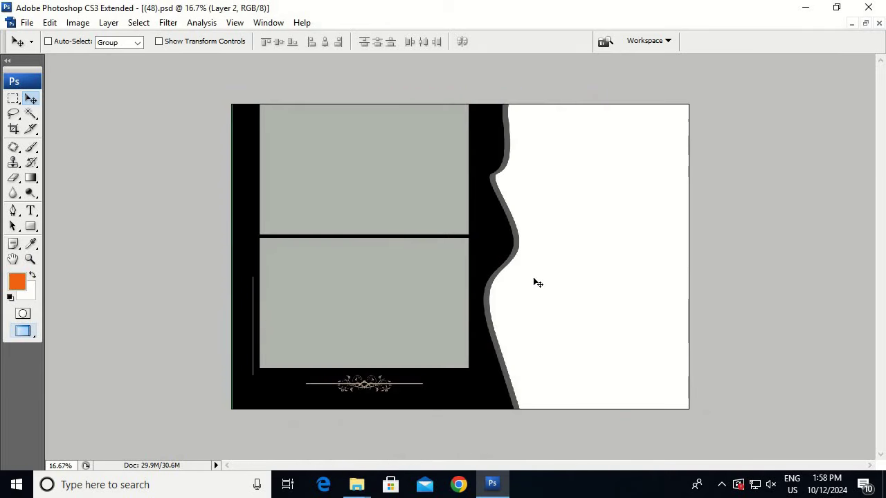
{"action": "key", "text": "ctrl+Tab"}
{"action": "key", "text": "ctrl+Tab"}
{"action": "key", "text": "ctrl+Tab"}
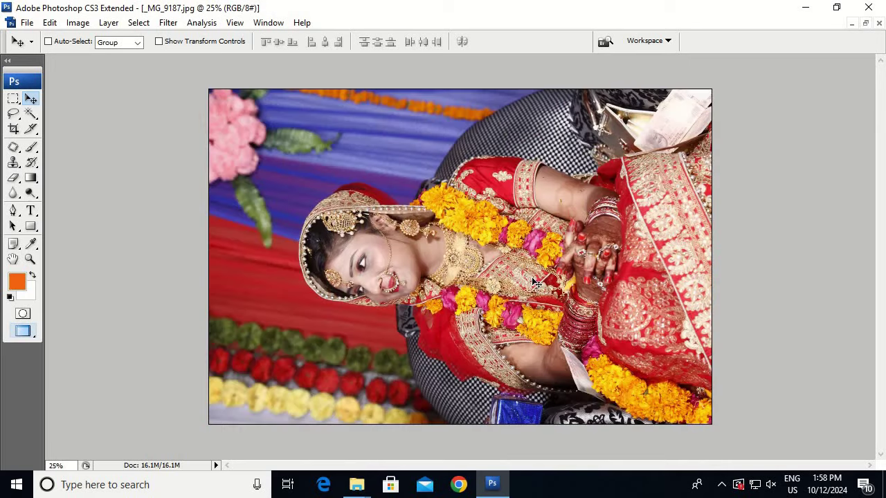
{"action": "key", "text": "alt+i"}
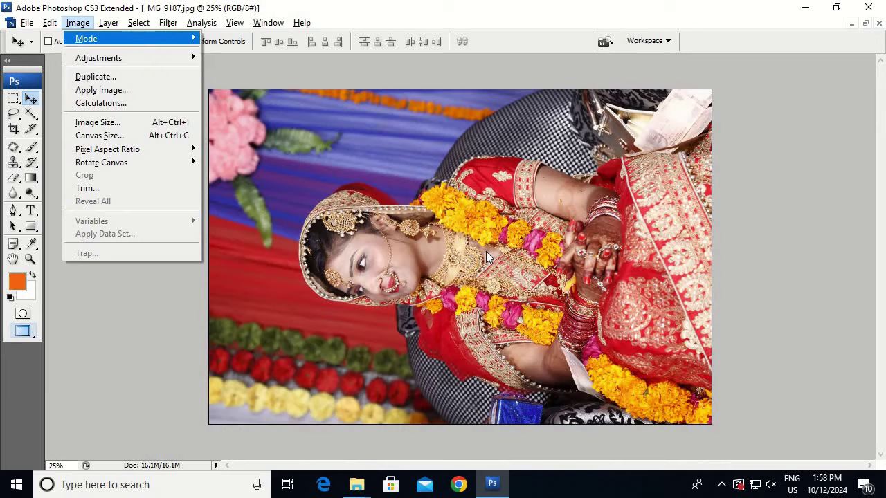
{"action": "key", "text": "e"}
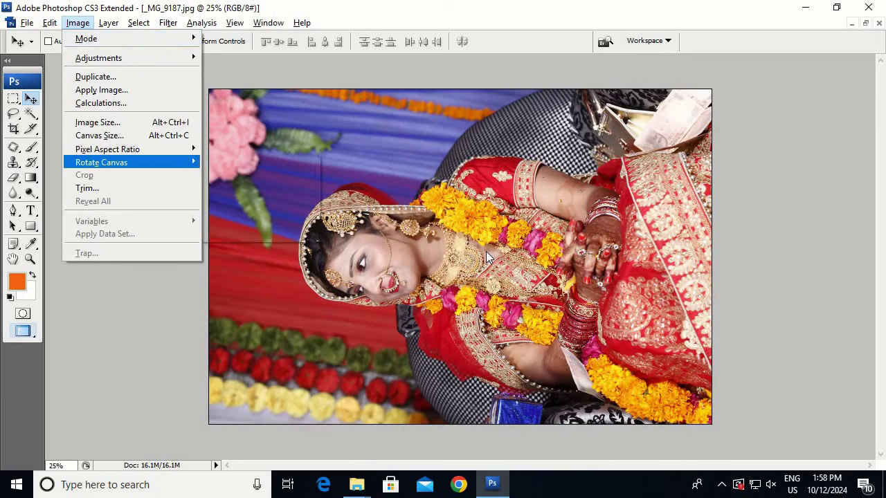
{"action": "left_click", "coordinate": [277, 176]}
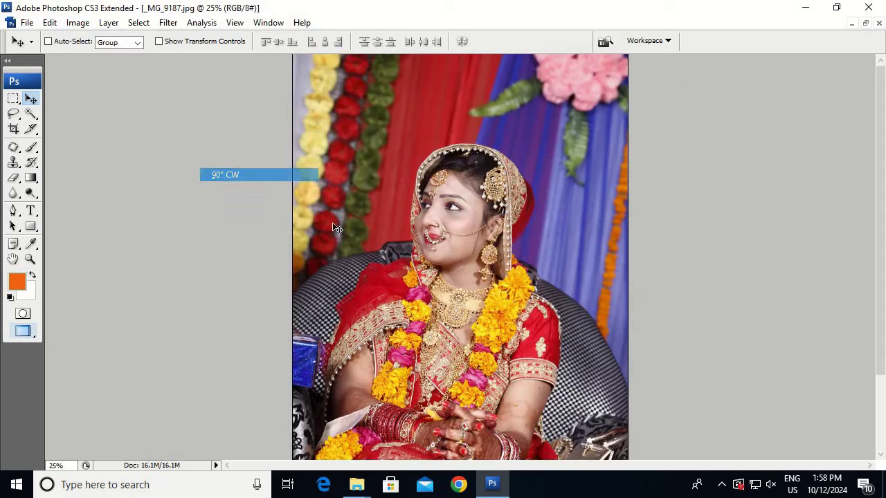
- Close the photo documents without saving so template (48) shows
{"action": "left_click", "coordinate": [455, 255]}
{"action": "key", "text": "ctrl+w"}
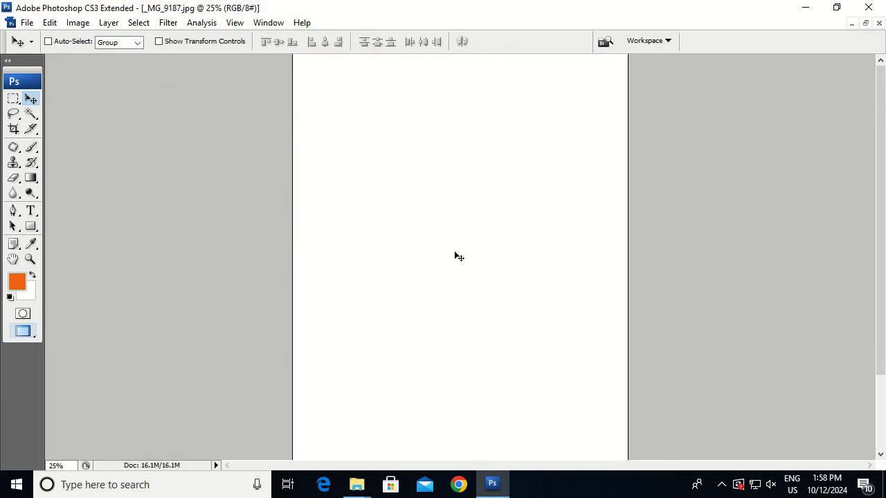
{"action": "left_click", "coordinate": [449, 202]}
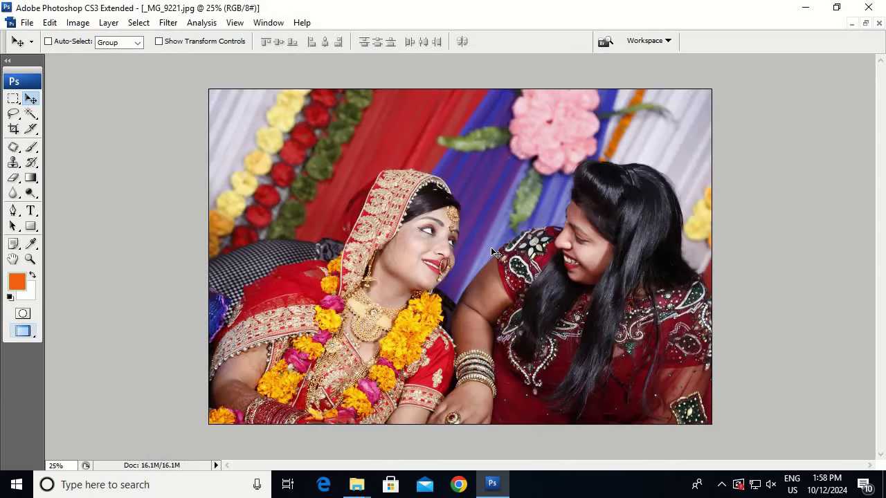
{"action": "key", "text": "ctrl+w"}
{"action": "key", "text": "ctrl+w"}
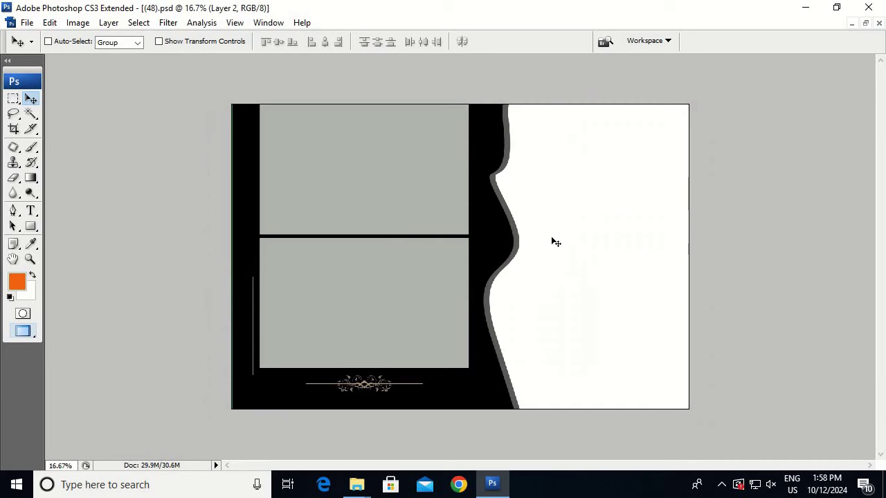
- Paste the bride photo into the large right-hand frame on Layer 2 and enlarge it to fit
{"action": "right_click", "coordinate": [573, 257]}
{"action": "left_click", "coordinate": [575, 255]}
{"action": "key", "text": "w"}
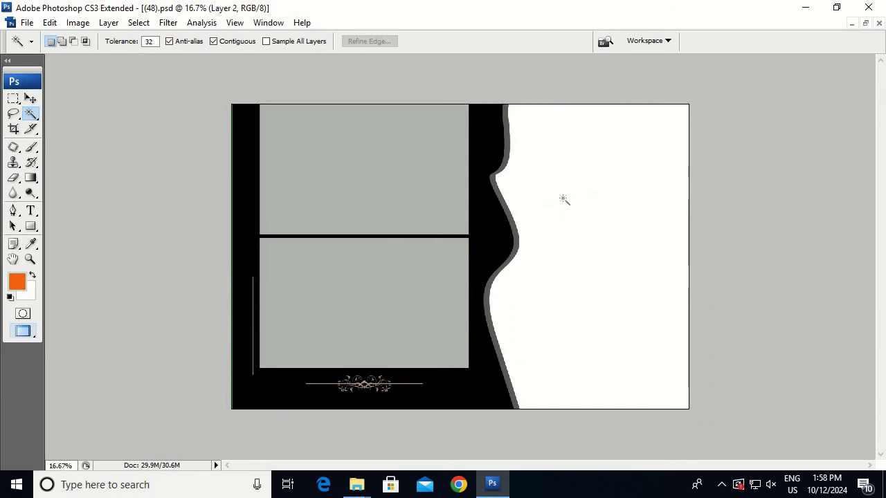
{"action": "key", "text": "ctrl+shift+v"}
{"action": "key", "text": "ctrl+t"}
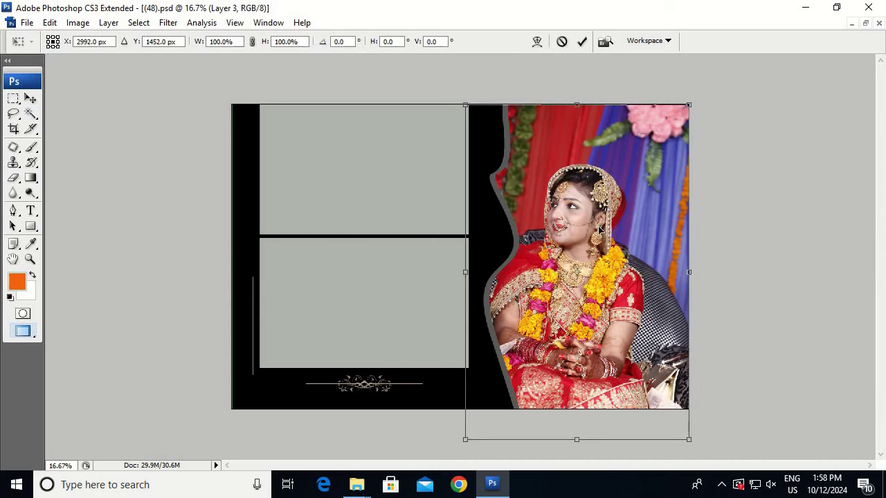
{"action": "left_click_drag", "start_coordinate": [617, 223], "coordinate": [617, 221]}
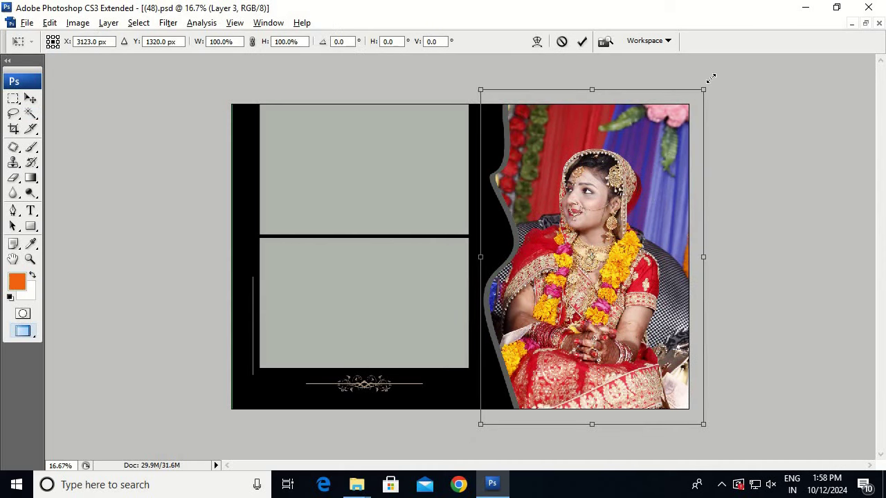
{"action": "left_click_drag", "start_coordinate": [711, 78], "coordinate": [720, 63]}
{"action": "key", "text": "Return"}
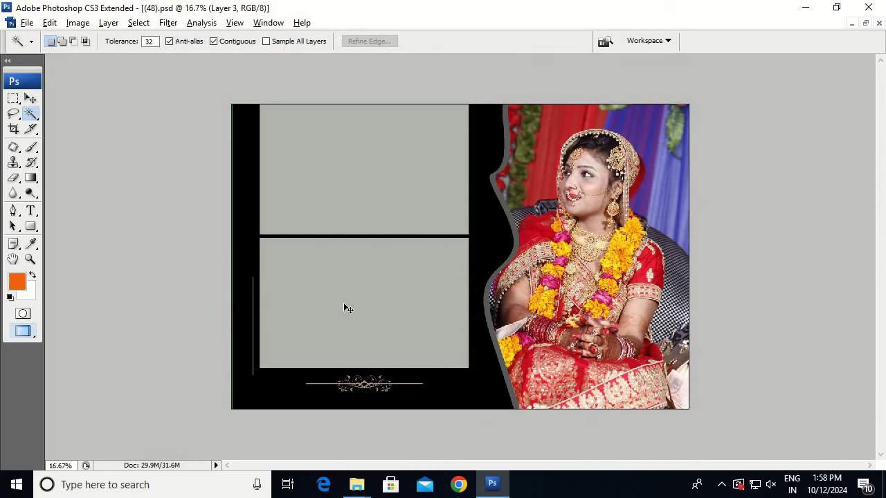
- Paste a photo into the lower-left grey frame on Layer 1, scaled and positioned to fit
{"action": "right_click", "coordinate": [344, 306], "text": "ctrl"}
{"action": "left_click", "coordinate": [357, 315]}
{"action": "left_click", "coordinate": [357, 317]}
{"action": "key", "text": "ctrl+d"}
{"action": "right_click", "coordinate": [367, 303], "text": "ctrl"}
{"action": "left_click", "coordinate": [398, 309]}
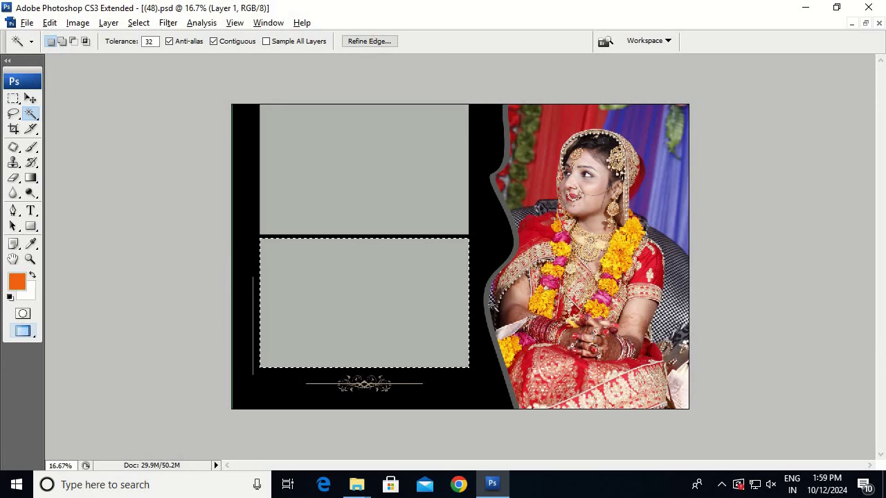
{"action": "key", "text": "ctrl+shift+v"}
{"action": "key", "text": "ctrl+t"}
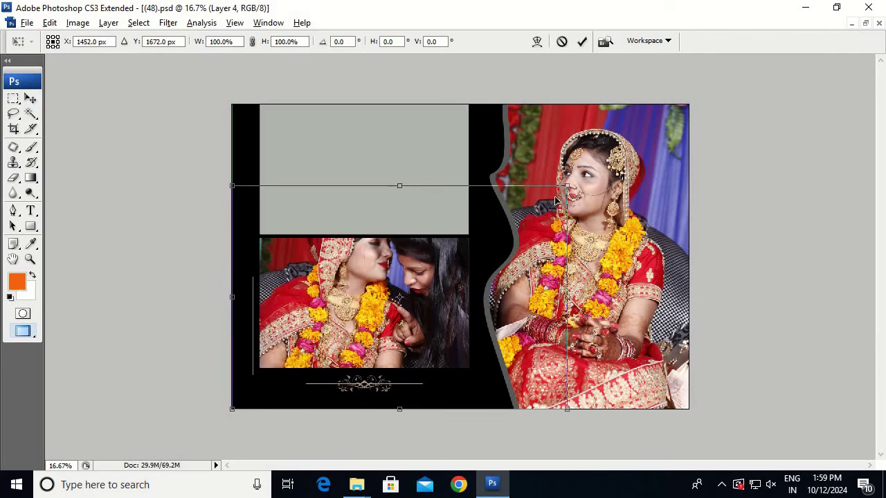
{"action": "left_click_drag", "start_coordinate": [569, 187], "coordinate": [457, 259]}
{"action": "left_click_drag", "start_coordinate": [435, 300], "coordinate": [449, 282]}
{"action": "key", "text": "Return"}
{"action": "key", "text": "v"}
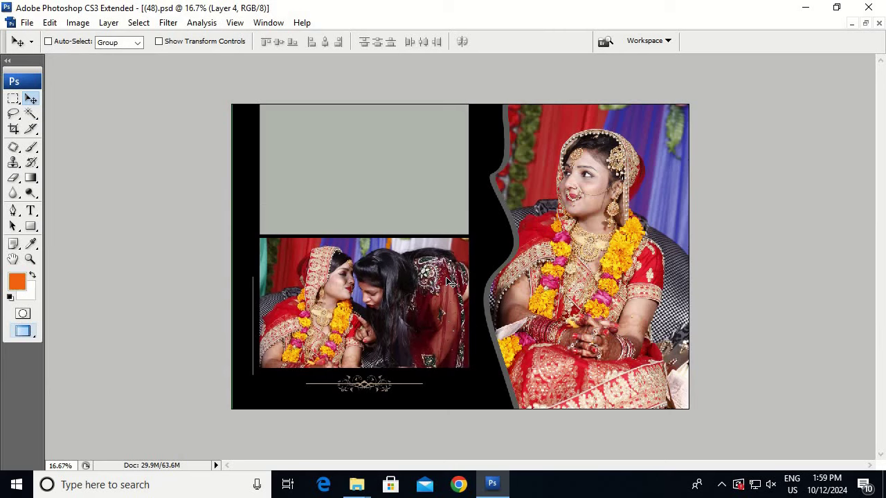
- Select the empty upper-left grey frame, copy the remaining photo, and close it unsaved
{"action": "right_click", "coordinate": [354, 176]}
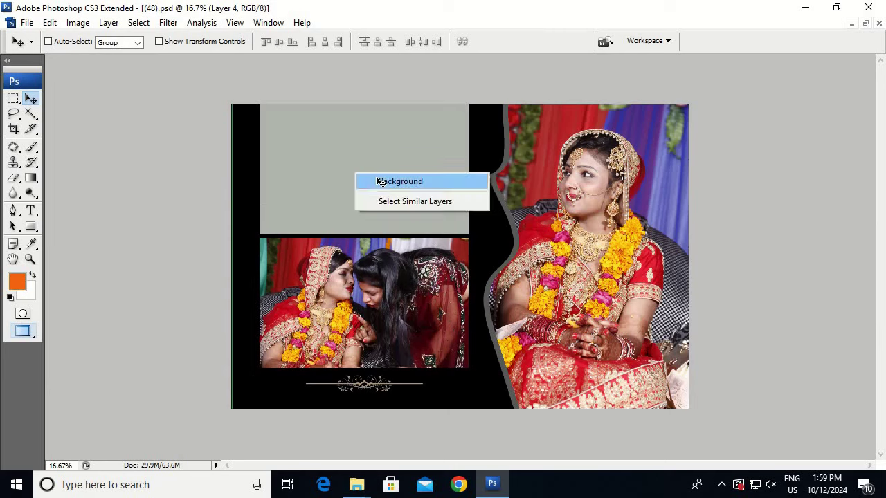
{"action": "left_click", "coordinate": [376, 181]}
{"action": "key", "text": "w"}
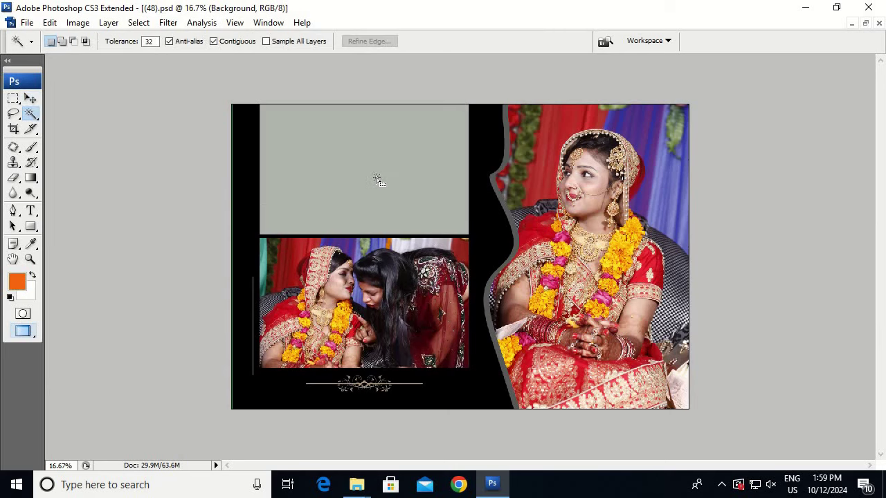
{"action": "left_click", "coordinate": [377, 179]}
{"action": "key", "text": "ctrl+Tab"}
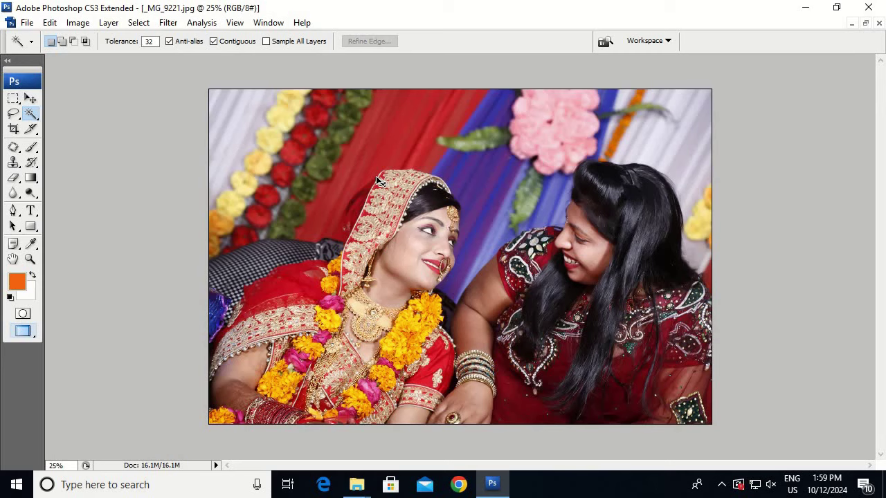
{"action": "key", "text": "ctrl+a"}
{"action": "key", "text": "Delete"}
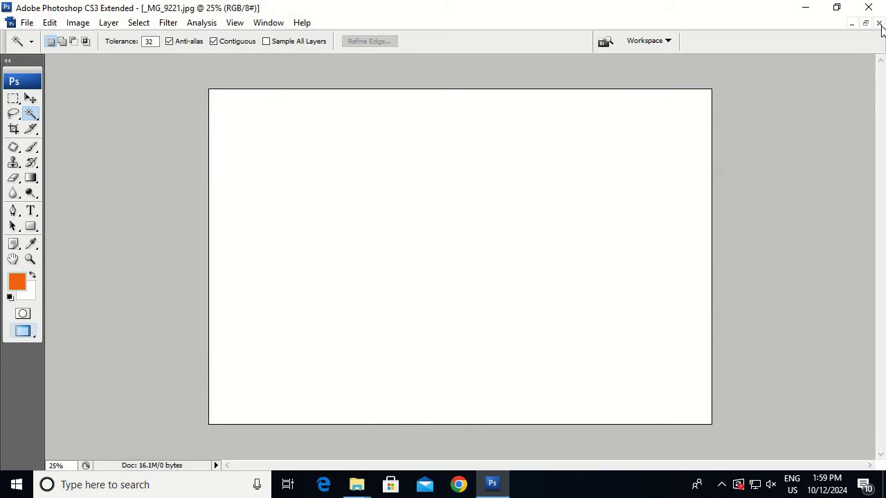
{"action": "left_click", "coordinate": [879, 24]}
{"action": "left_click", "coordinate": [449, 198]}
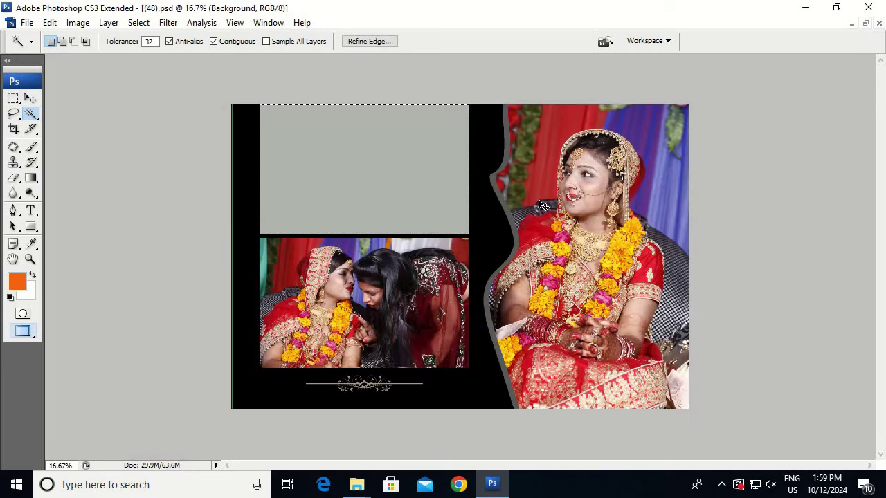
- Paste the photo into the upper-left frame and resize it to fill the frame
{"action": "key", "text": "ctrl+shift+v"}
{"action": "key", "text": "ctrl+t"}
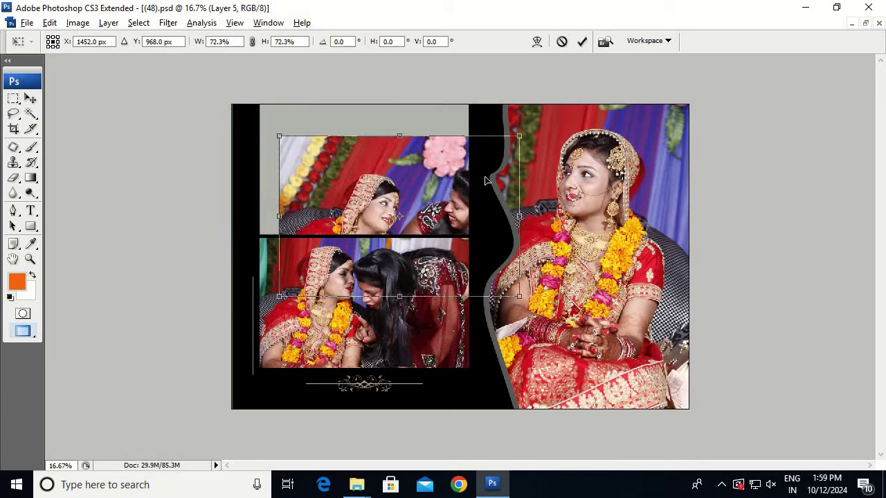
{"action": "left_click_drag", "start_coordinate": [559, 120], "coordinate": [458, 176]}
{"action": "left_click_drag", "start_coordinate": [433, 216], "coordinate": [447, 133]}
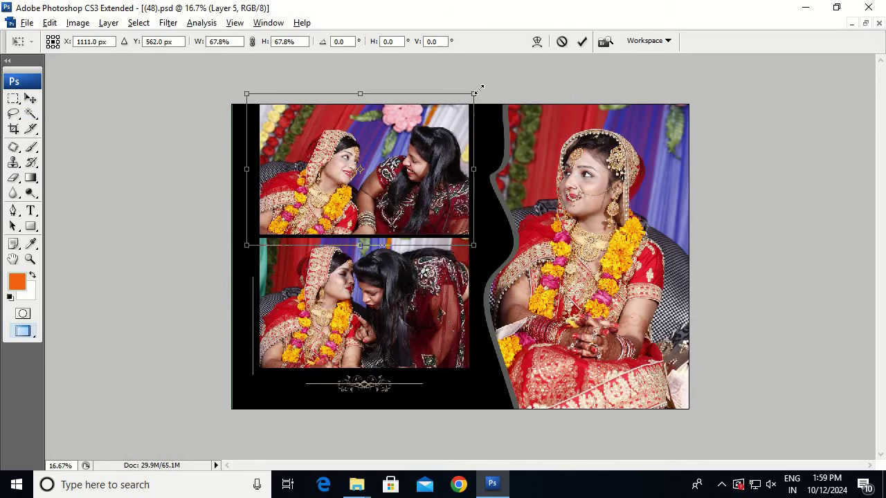
{"action": "left_click_drag", "start_coordinate": [473, 94], "coordinate": [470, 95]}
{"action": "left_click_drag", "start_coordinate": [241, 88], "coordinate": [250, 92]}
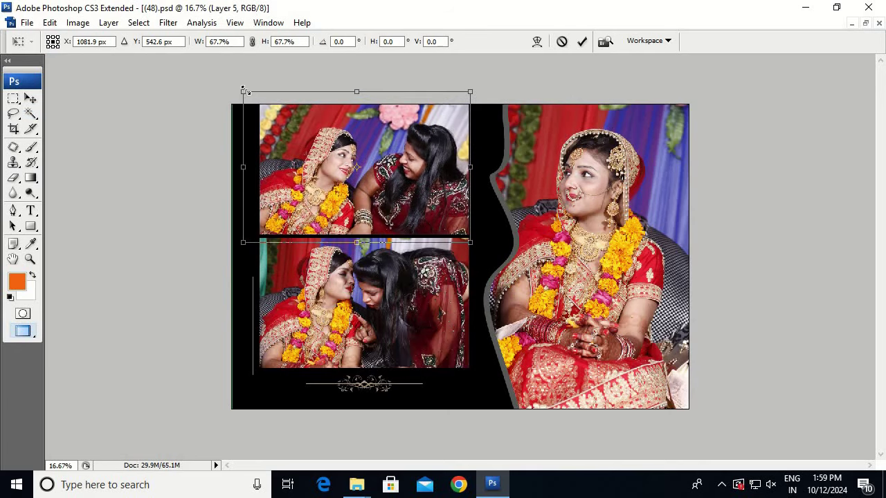
{"action": "key", "text": "Return"}
{"action": "key", "text": "w"}
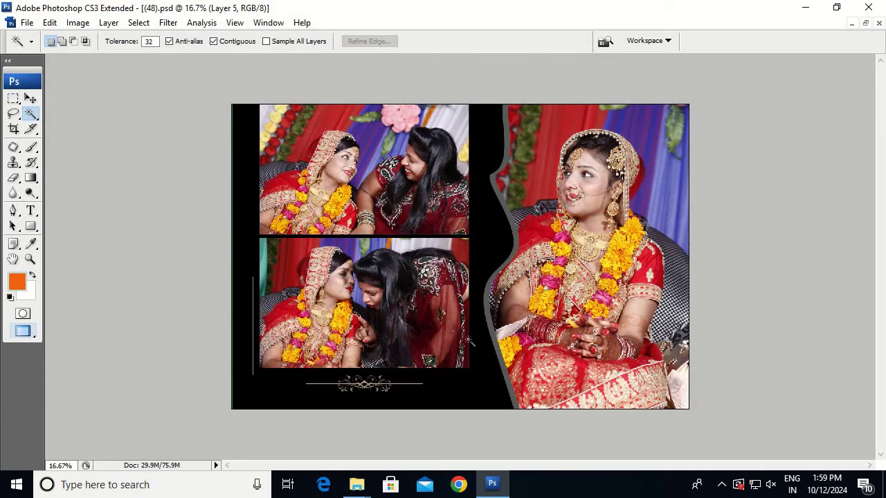
- Make Layer 3, the large right-hand photo, the working layer
{"action": "right_click", "coordinate": [599, 262]}
{"action": "left_click", "coordinate": [619, 264]}
{"action": "key", "text": "v"}
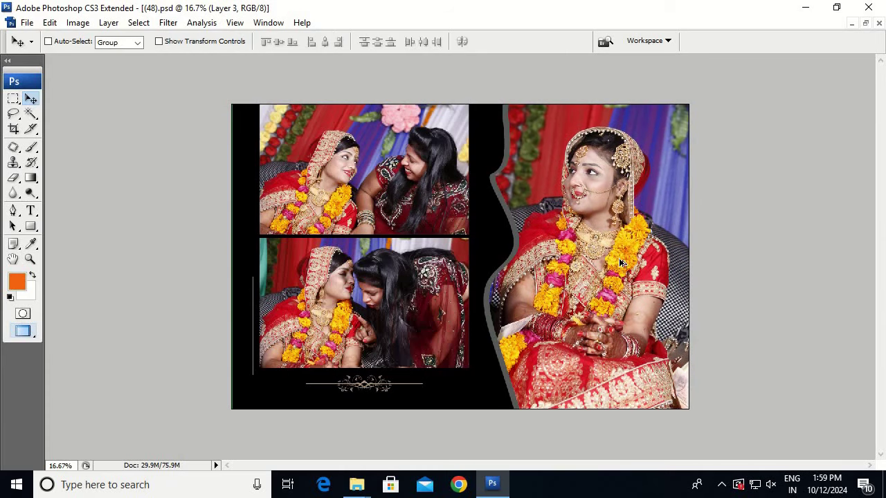
{"action": "key", "text": "alt+w"}
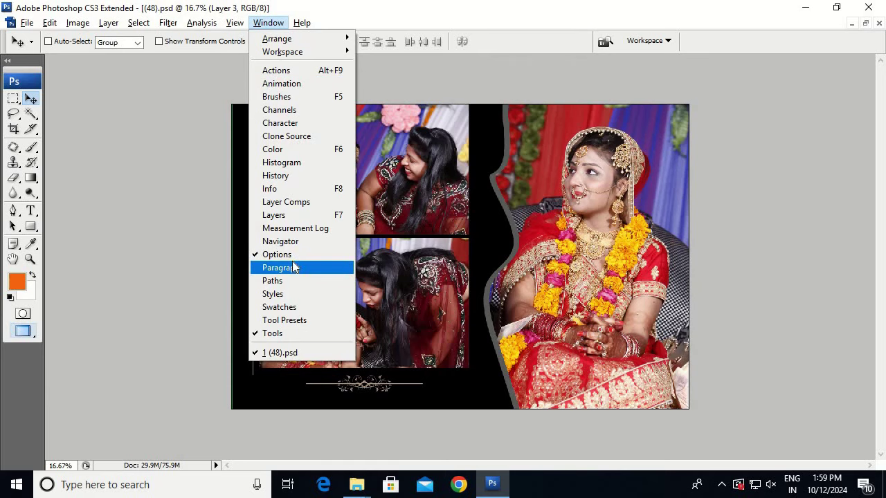
- Apply a brown-to-white Gradient Map to the large right-hand bride portrait, keeping the page open
{"action": "left_click", "coordinate": [284, 307]}
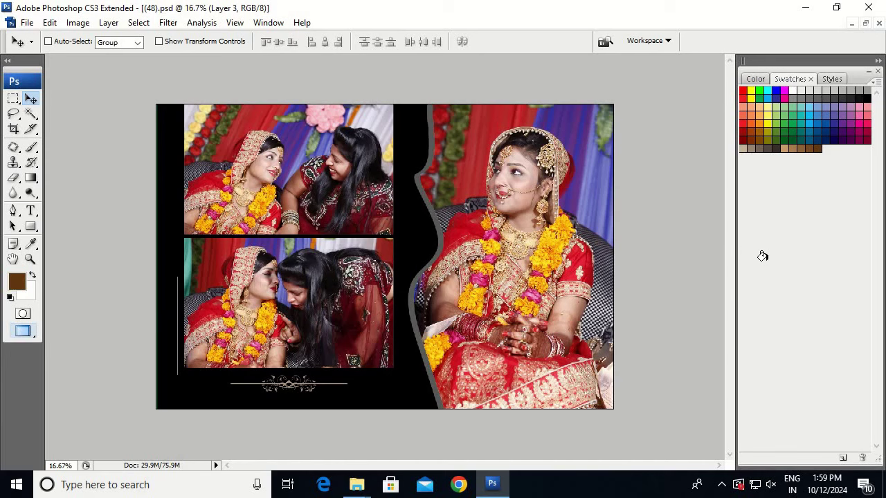
{"action": "key", "text": "alt+i"}
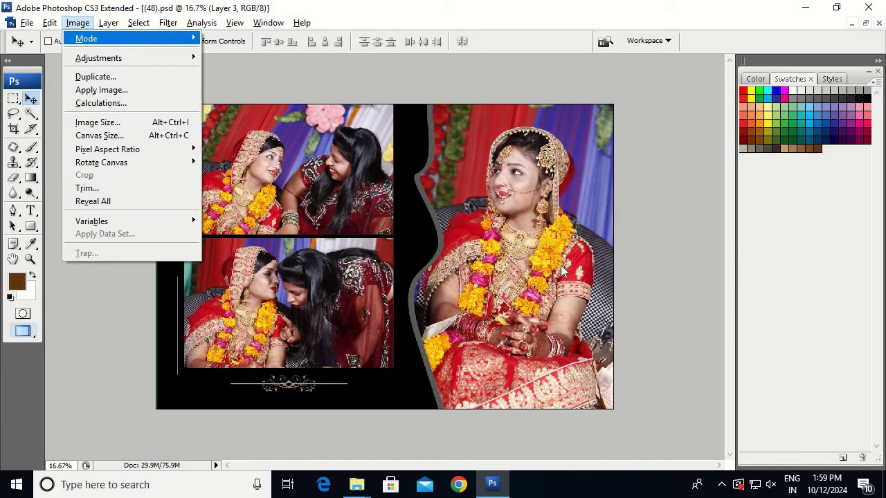
{"action": "key", "text": "a"}
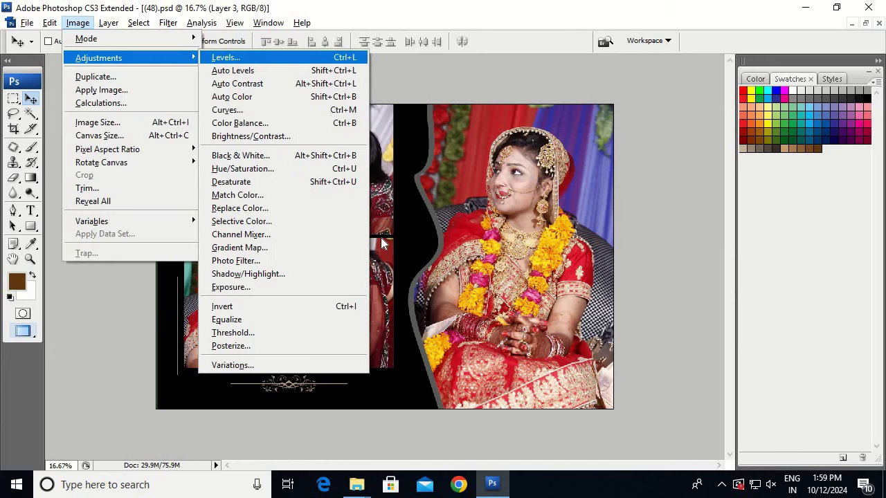
{"action": "key", "text": "g"}
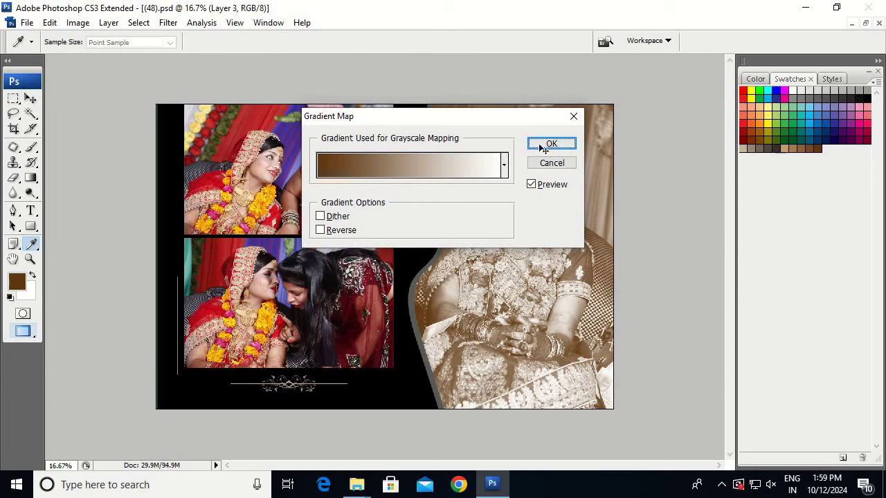
{"action": "left_click", "coordinate": [541, 145]}
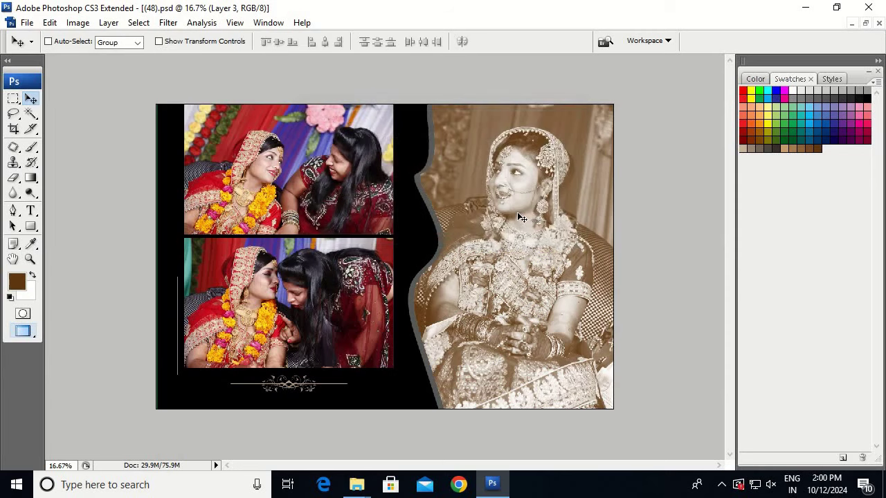
{"action": "key", "text": "ctrl+w"}
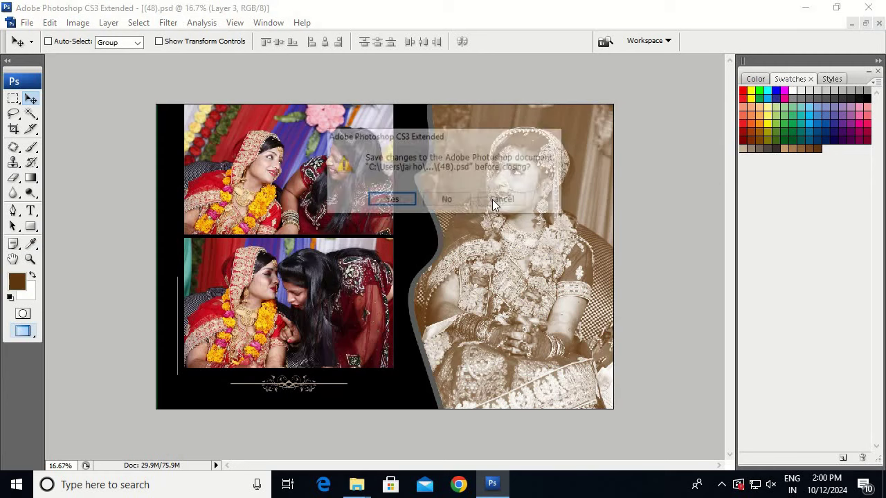
{"action": "left_click", "coordinate": [495, 200]}
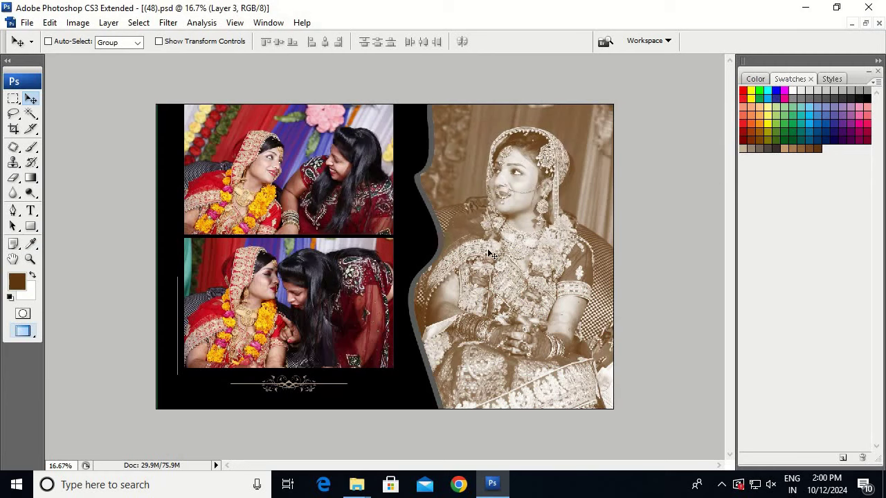
- Nudge the lower-left photo in its frame and load Layer 4's mask as a selection
{"action": "right_click", "coordinate": [298, 285]}
{"action": "left_click_drag", "start_coordinate": [305, 291], "coordinate": [370, 270]}
{"action": "right_click", "coordinate": [302, 279]}
{"action": "left_click", "coordinate": [316, 285]}
{"action": "key", "text": "alt+s"}
{"action": "key", "text": "o"}
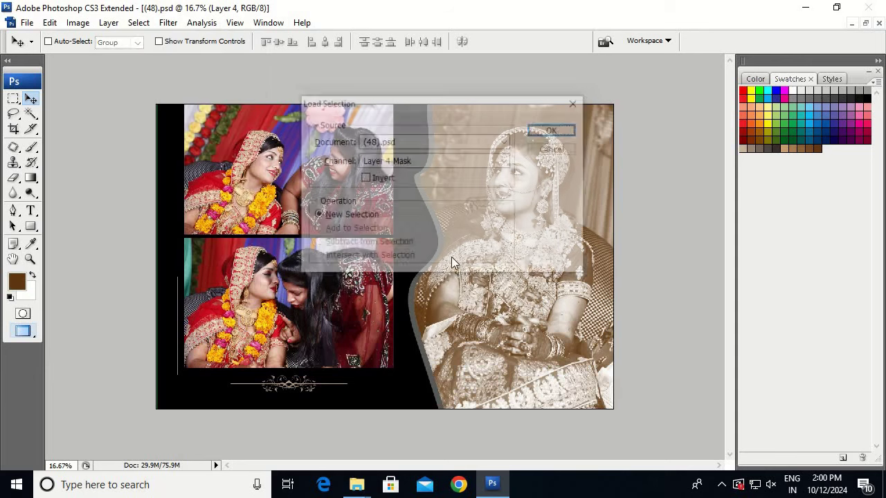
{"action": "left_click", "coordinate": [551, 131]}
- Stroke the lower-left photo's selection with a 12 px white border, then deselect
{"action": "key", "text": "alt+e"}
{"action": "key", "text": "s"}
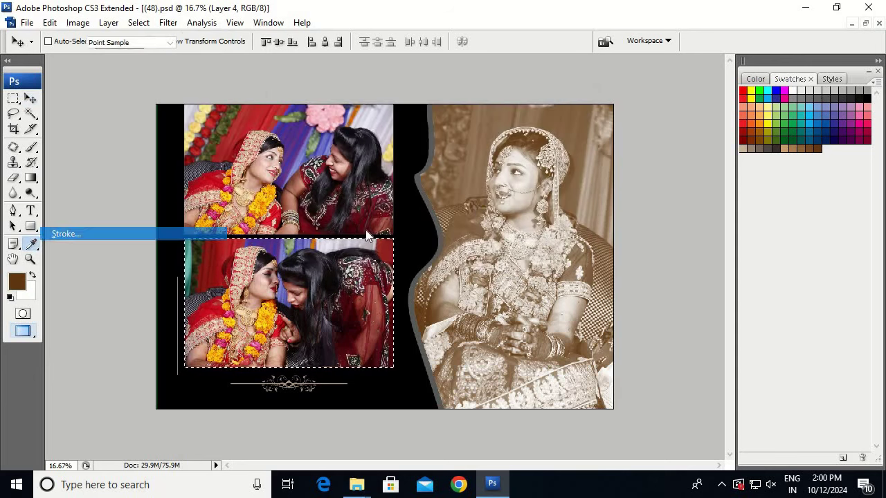
{"action": "left_click", "coordinate": [519, 137]}
{"action": "key", "text": "alt+e"}
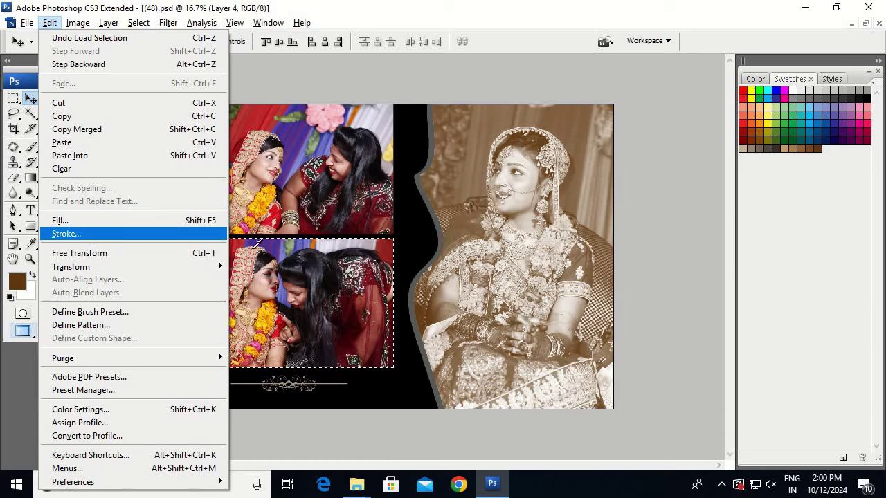
{"action": "key", "text": "Return"}
{"action": "left_click", "coordinate": [393, 152]}
{"action": "left_click", "coordinate": [166, 5]}
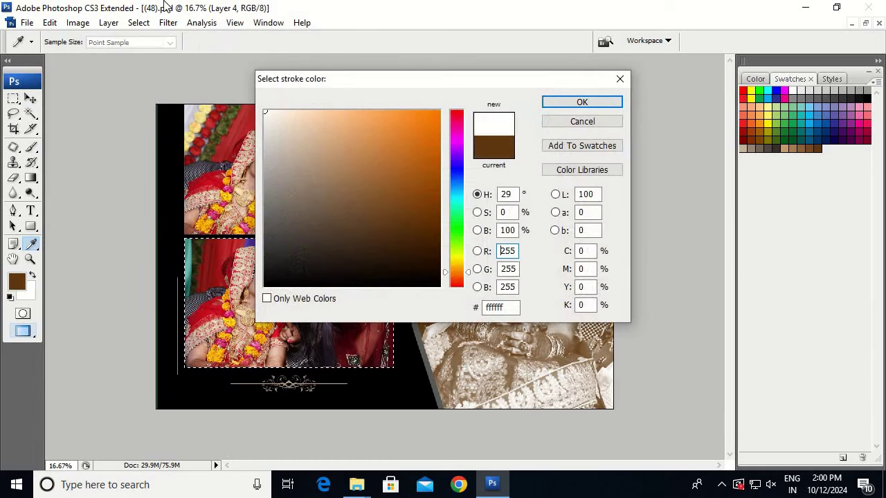
{"action": "key", "text": "Return"}
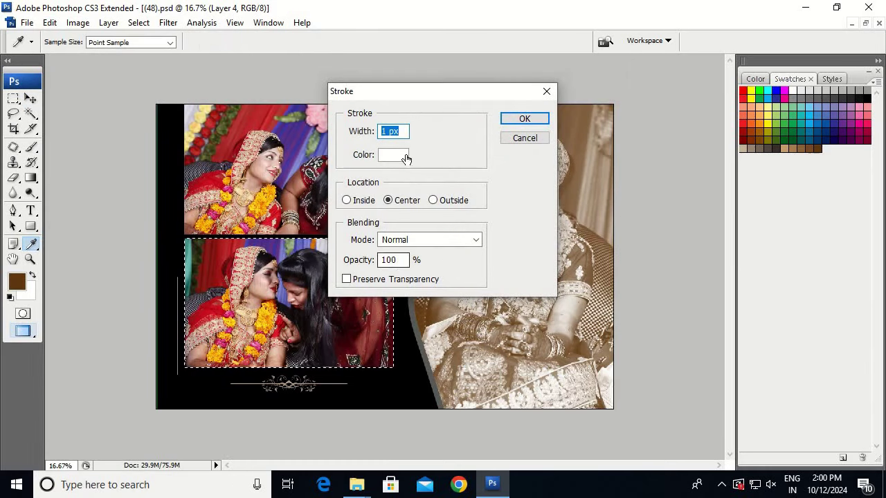
{"action": "type", "text": "12"}
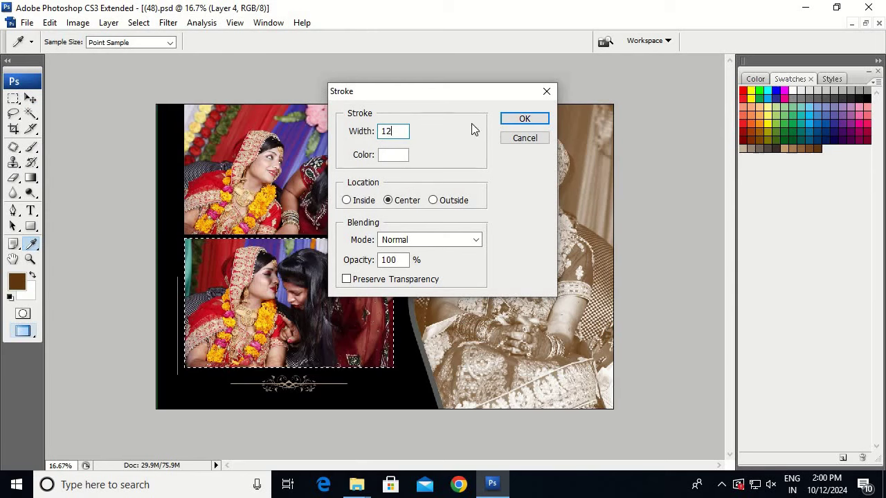
{"action": "left_click", "coordinate": [524, 119]}
{"action": "key", "text": "v"}
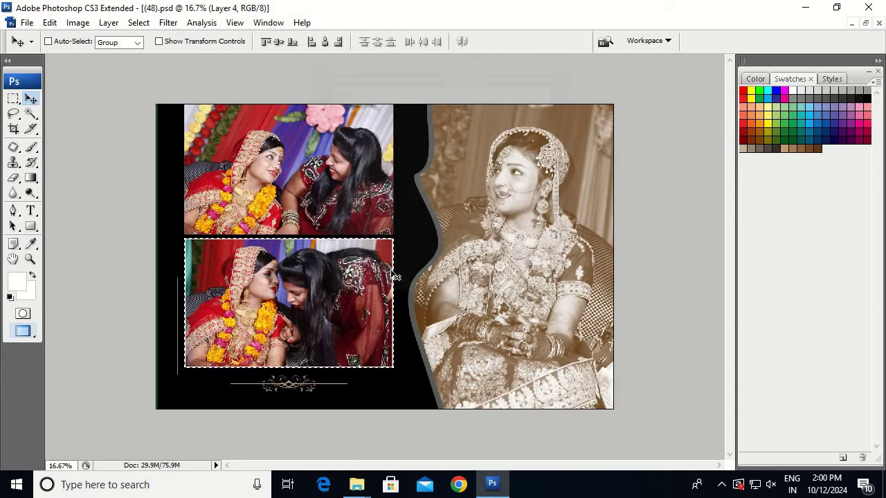
{"action": "key", "text": "ctrl+d"}
- Load Layer 5's mask and give the upper-left photo the same white stroke border
{"action": "right_click", "coordinate": [328, 202]}
{"action": "left_click", "coordinate": [339, 200]}
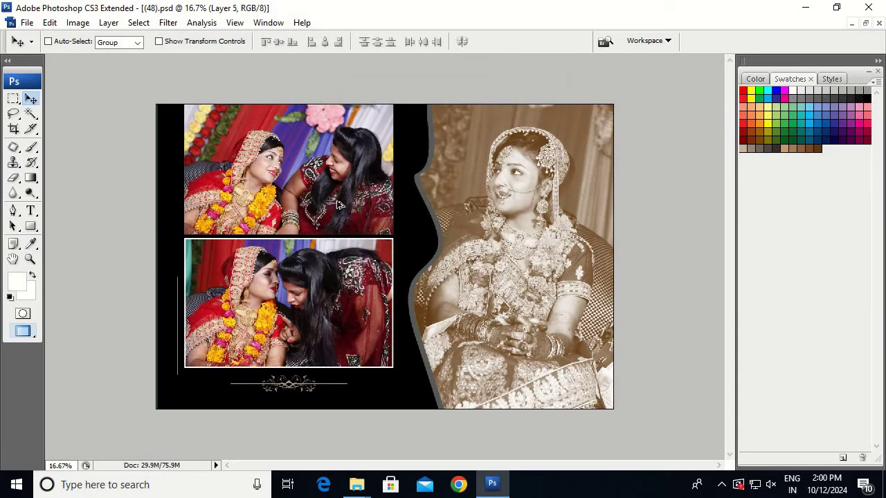
{"action": "key", "text": "alt+s"}
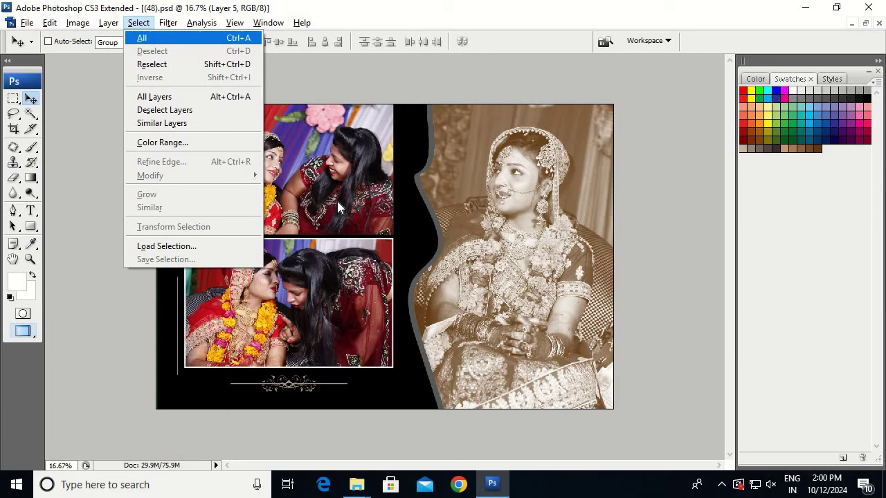
{"action": "key", "text": "o"}
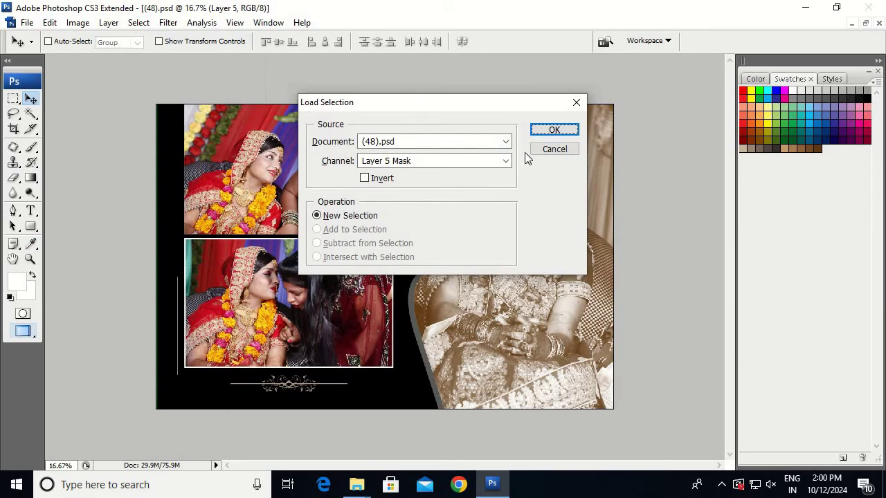
{"action": "key", "text": "Return"}
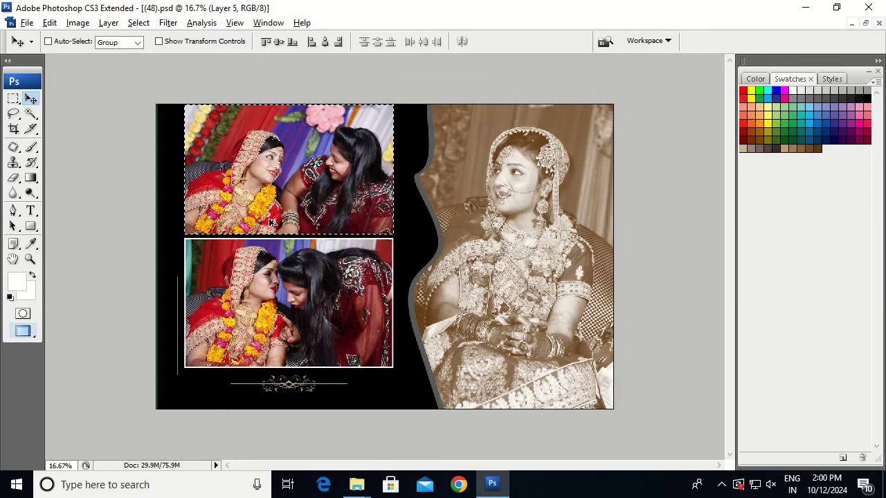
{"action": "key", "text": "alt+e"}
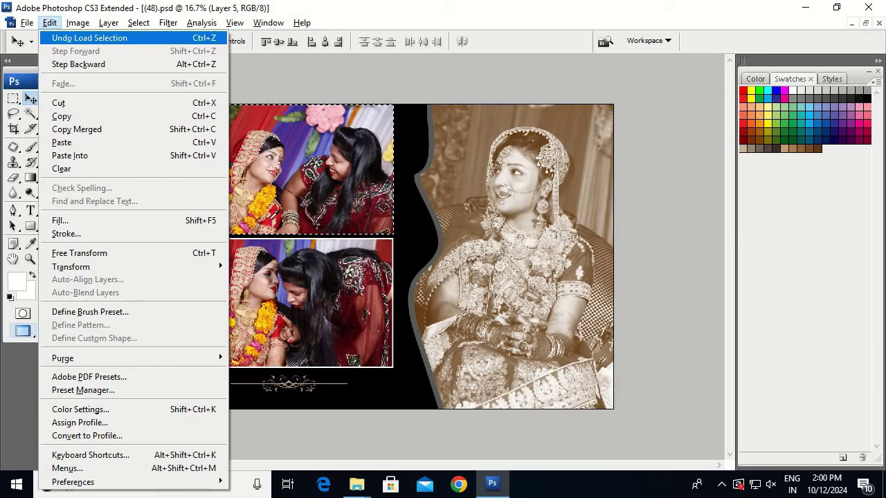
{"action": "key", "text": "k"}
{"action": "key", "text": "Return"}
{"action": "key", "text": "v"}
{"action": "key", "text": "ctrl+d"}
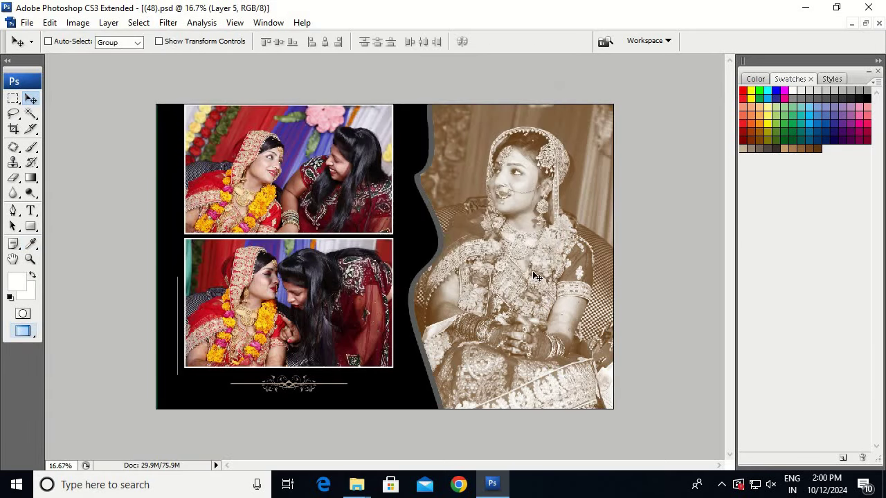
- Save the page to the Desktop as maximum-quality JPEG '1' and close it
{"action": "key", "text": "ctrl+shift+s"}
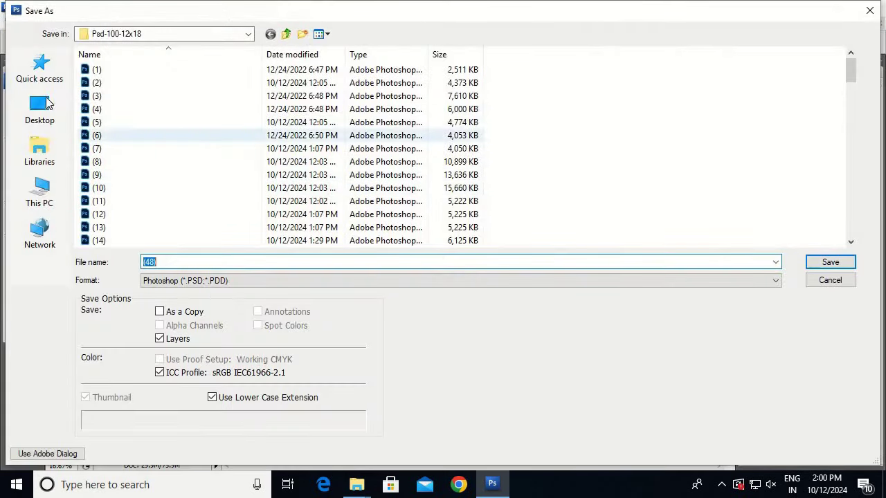
{"action": "left_click", "coordinate": [41, 107]}
{"action": "left_click", "coordinate": [170, 282]}
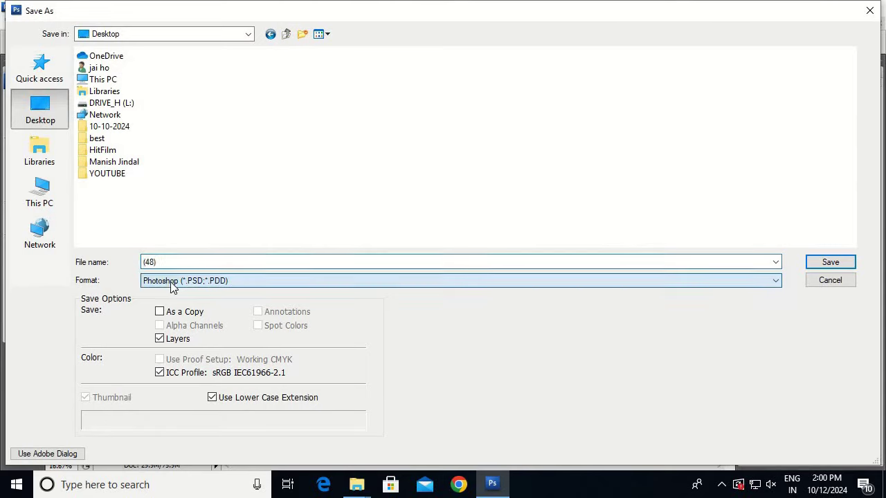
{"action": "key", "text": "j"}
{"action": "left_click", "coordinate": [92, 186]}
{"action": "left_click", "coordinate": [211, 261]}
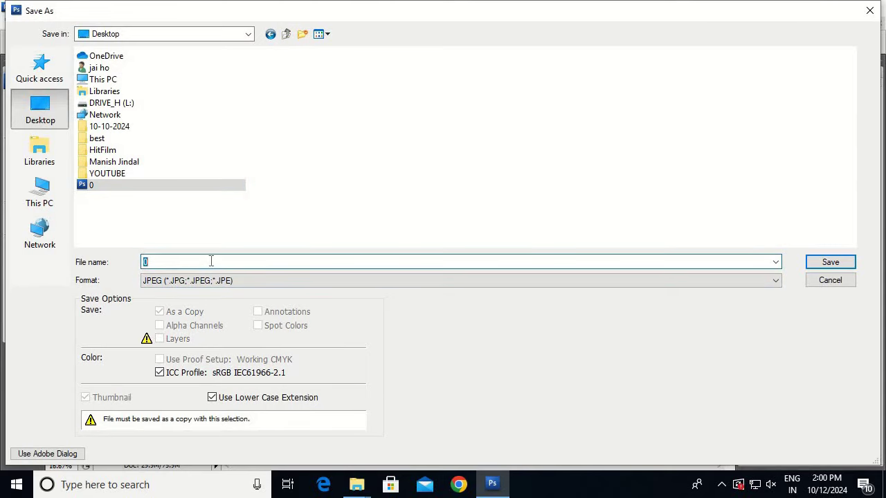
{"action": "type", "text": "1"}
{"action": "key", "text": "Return"}
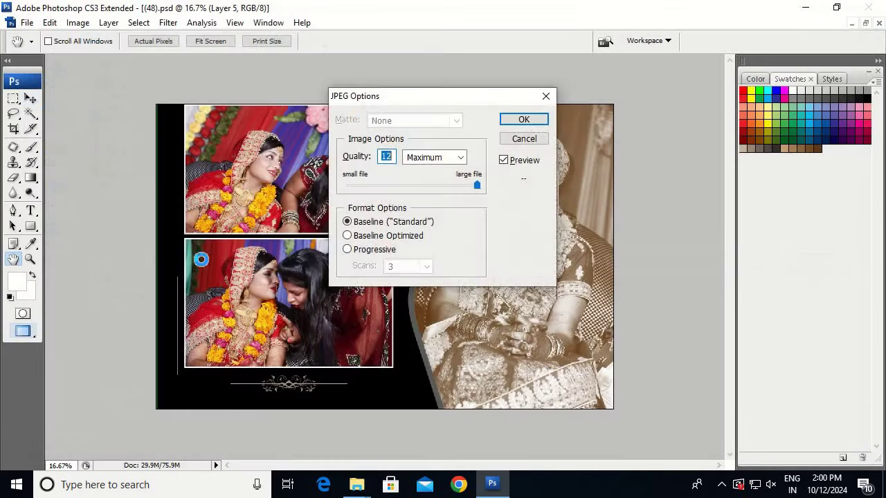
{"action": "key", "text": "Return"}
{"action": "key", "text": "ctrl+w"}
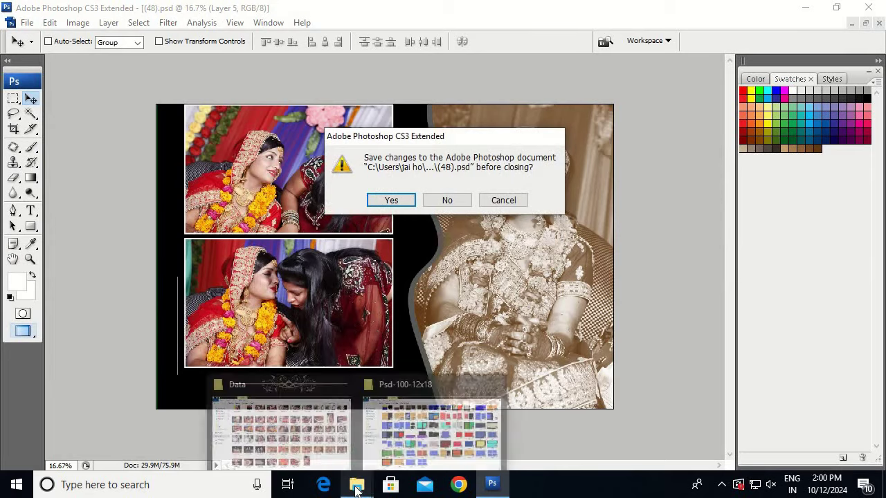
- Discard changes to the old page and open a fresh template (48) in Photoshop
{"action": "key", "text": "n"}
{"action": "left_click", "coordinate": [460, 436]}
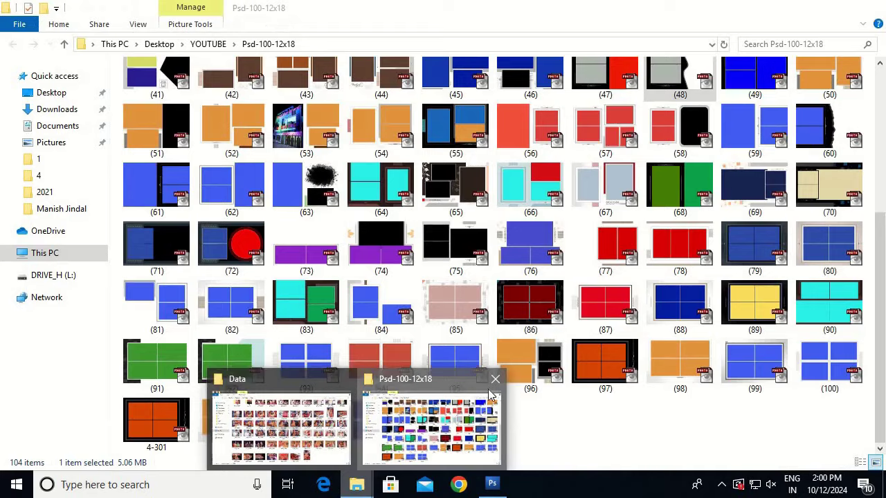
{"action": "scroll", "coordinate": [502, 388], "scroll_direction": "up", "scroll_amount": 4}
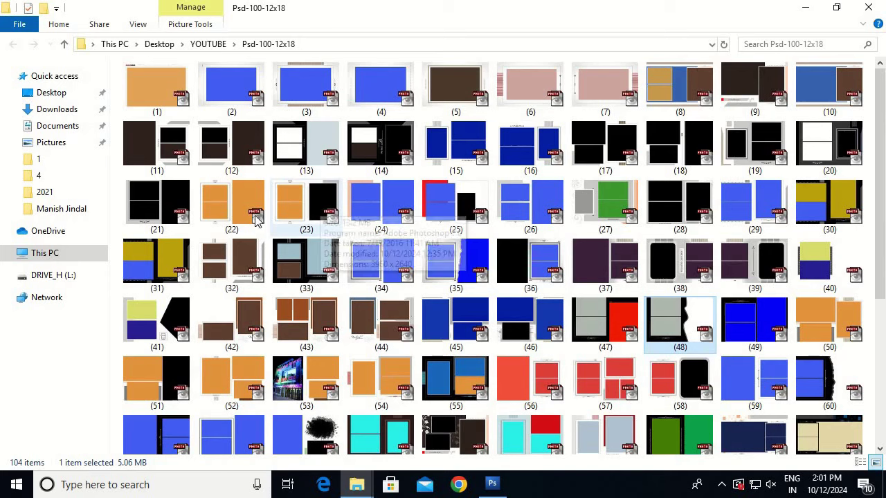
{"action": "left_click_drag", "start_coordinate": [524, 160], "coordinate": [527, 149]}
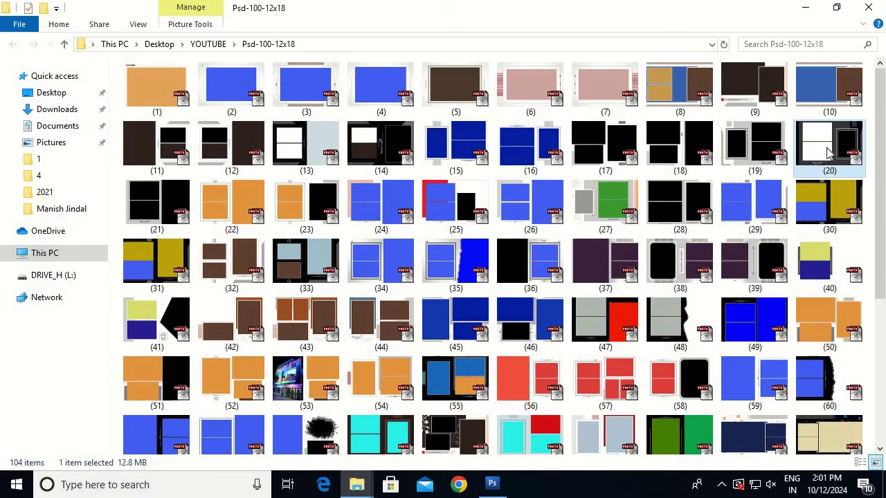
{"action": "left_click", "coordinate": [672, 331]}
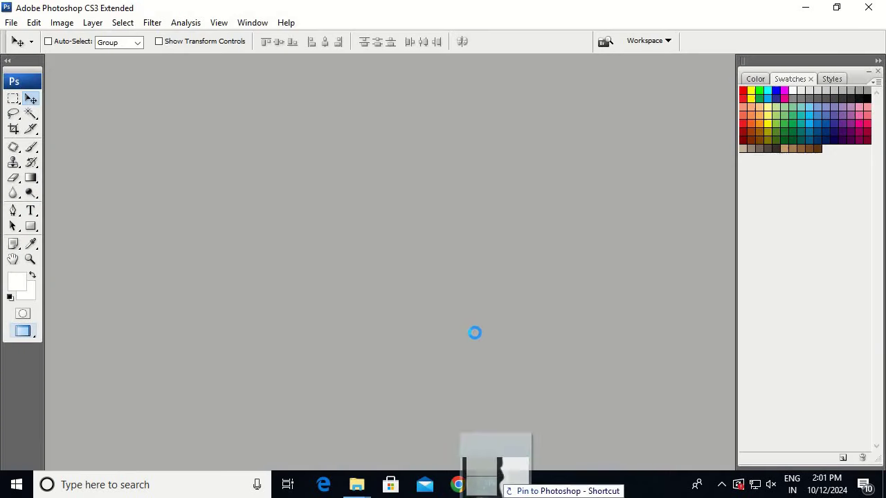
{"action": "left_click_drag", "start_coordinate": [673, 330], "coordinate": [478, 330]}
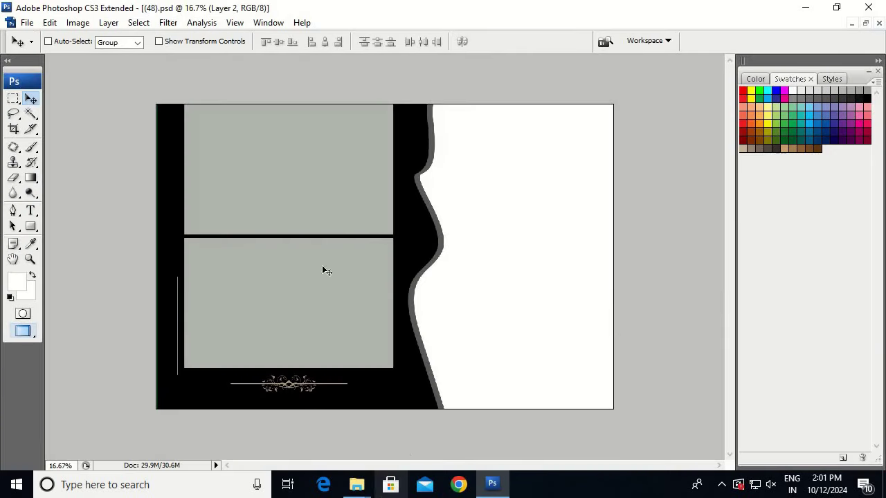
{"action": "mouse_move", "coordinate": [356, 484]}
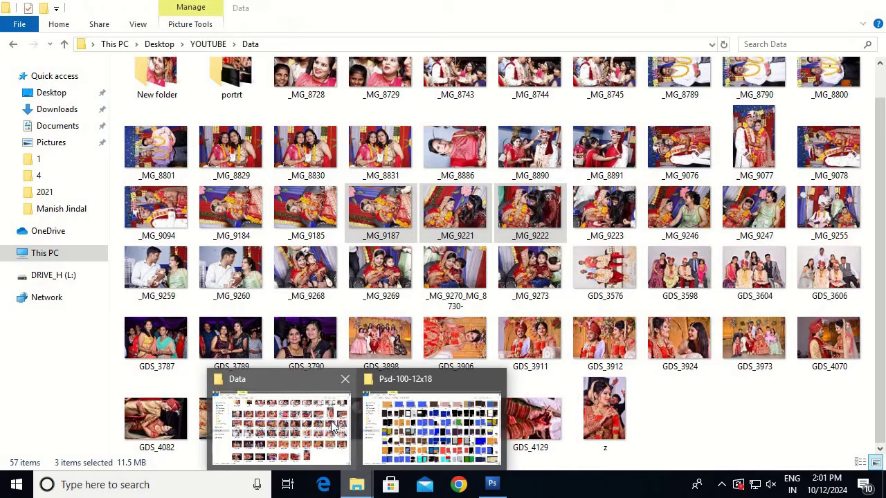
- Open photos _MG_9259 and _MG_9268 from the Data folder in Photoshop
{"action": "left_click", "coordinate": [332, 423]}
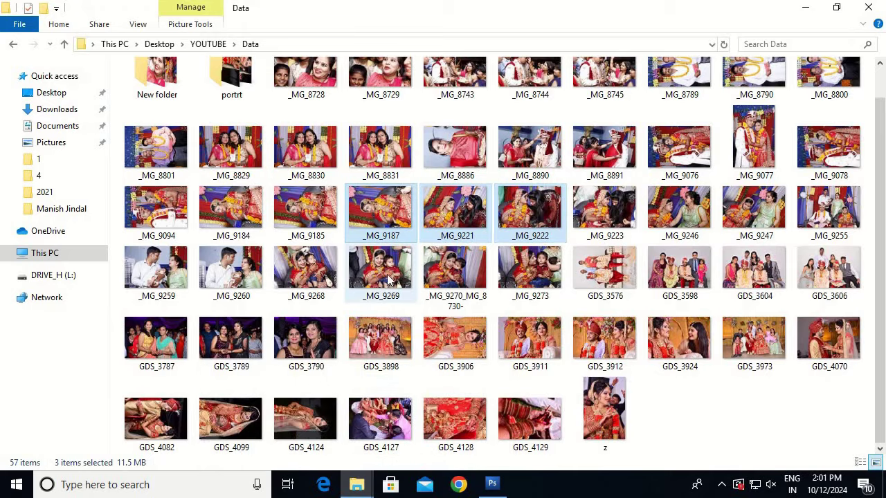
{"action": "left_click", "coordinate": [391, 277]}
{"action": "left_click", "coordinate": [321, 283], "text": "ctrl"}
{"action": "left_click", "coordinate": [298, 346]}
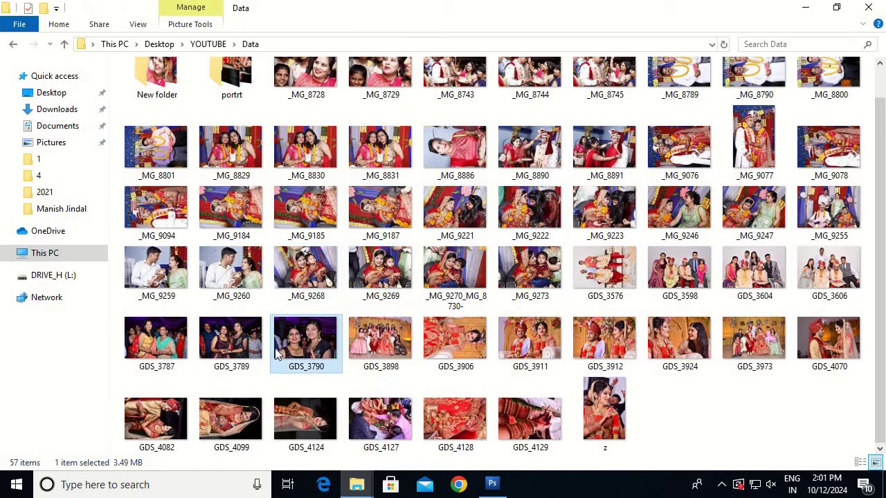
{"action": "left_click", "coordinate": [177, 284]}
{"action": "left_click", "coordinate": [301, 280], "text": "ctrl"}
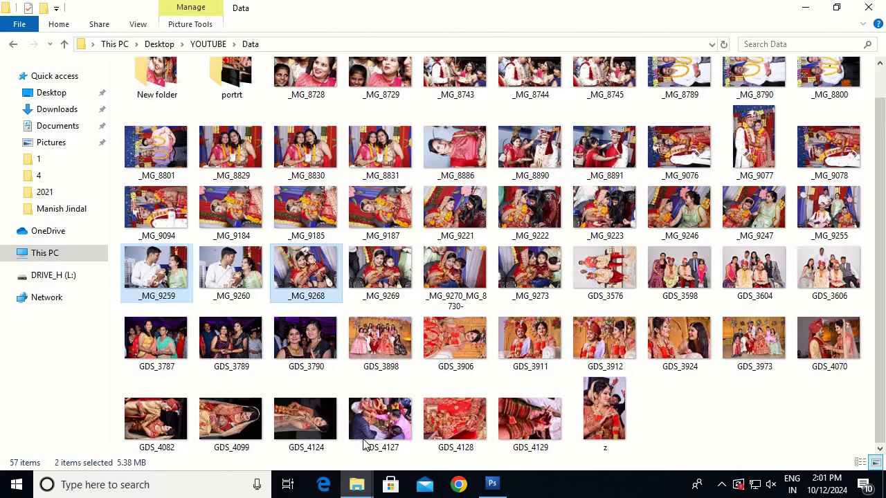
{"action": "mouse_move", "coordinate": [297, 283]}
{"action": "left_mouse_down"}
{"action": "mouse_move", "coordinate": [492, 490]}
{"action": "mouse_move", "coordinate": [382, 263]}
{"action": "left_mouse_up"}
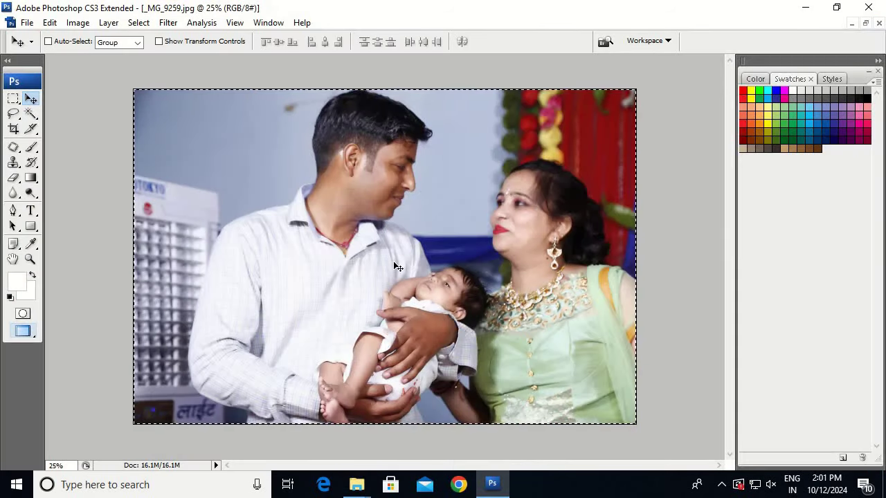
- Copy the family photo, close it unsaved, and magic-wand the template's top grey frame
{"action": "key", "text": "ctrl+w"}
{"action": "left_click", "coordinate": [447, 201]}
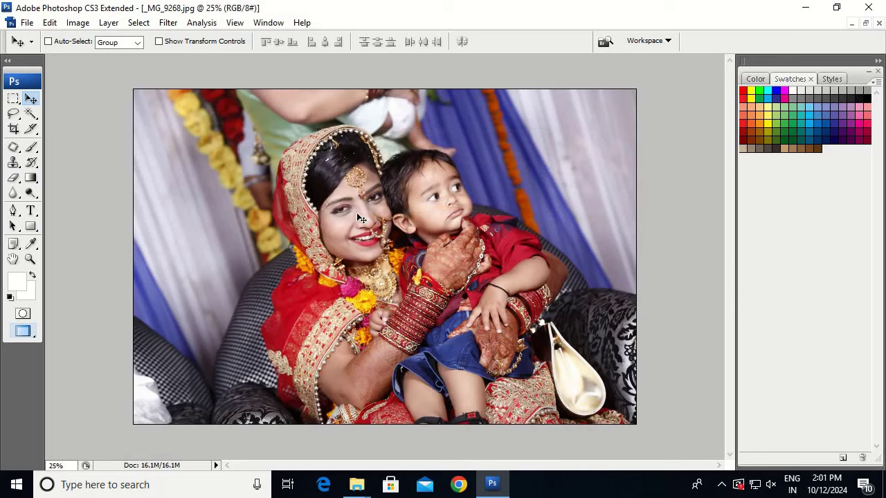
{"action": "key", "text": "ctrl+w"}
{"action": "right_click", "coordinate": [299, 179]}
{"action": "left_click", "coordinate": [303, 181]}
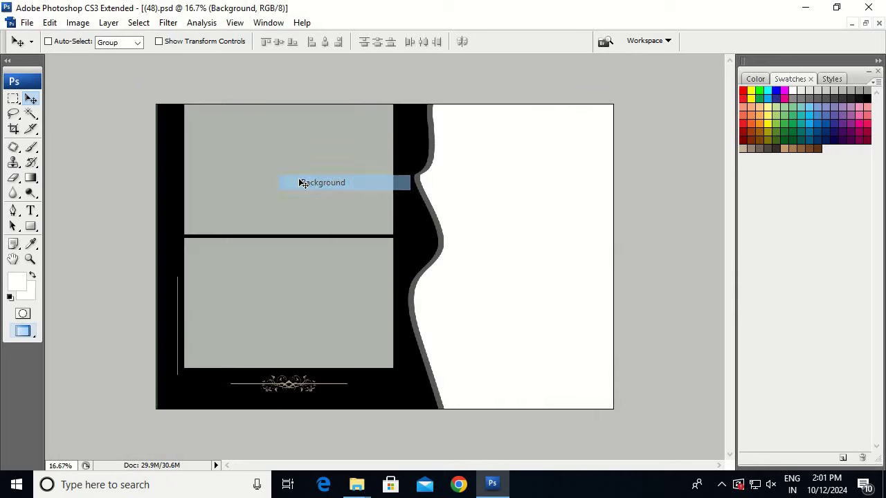
{"action": "key", "text": "w"}
{"action": "left_click", "coordinate": [305, 182]}
- Paste the family photo into the top frame and scale it to fill
{"action": "key", "text": "ctrl+shift+v"}
{"action": "key", "text": "ctrl+t"}
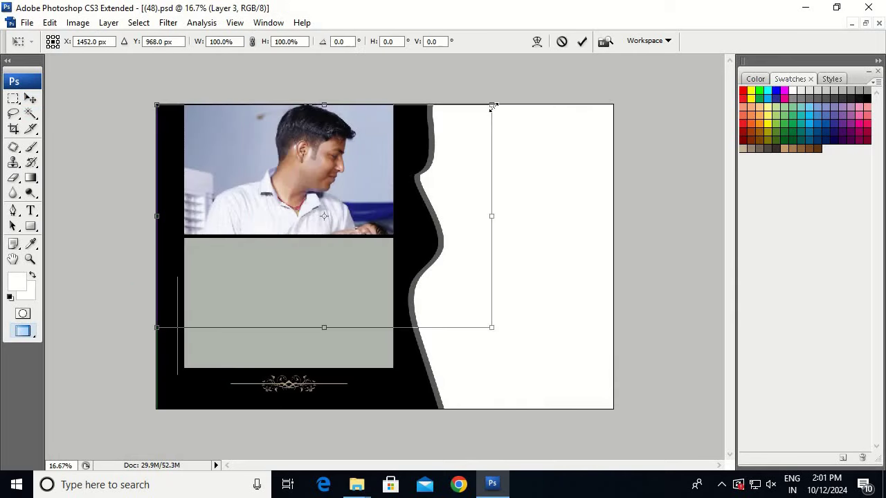
{"action": "mouse_move", "coordinate": [492, 105]}
{"action": "left_mouse_down"}
{"action": "mouse_move", "coordinate": [358, 172]}
{"action": "mouse_move", "coordinate": [370, 137]}
{"action": "mouse_move", "coordinate": [396, 104]}
{"action": "left_mouse_up"}
{"action": "key", "text": "Return"}
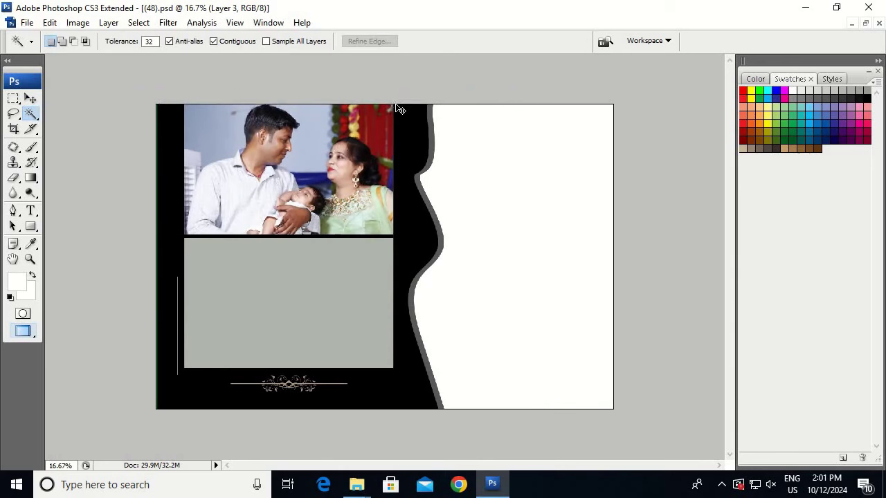
- Copy the _MG_9268 photo and close it without saving
{"action": "key", "text": "ctrl+Tab"}
{"action": "key", "text": "ctrl+Tab"}
{"action": "key", "text": "ctrl+Tab"}
{"action": "key", "text": "ctrl+Tab"}
{"action": "key", "text": "ctrl+Tab"}
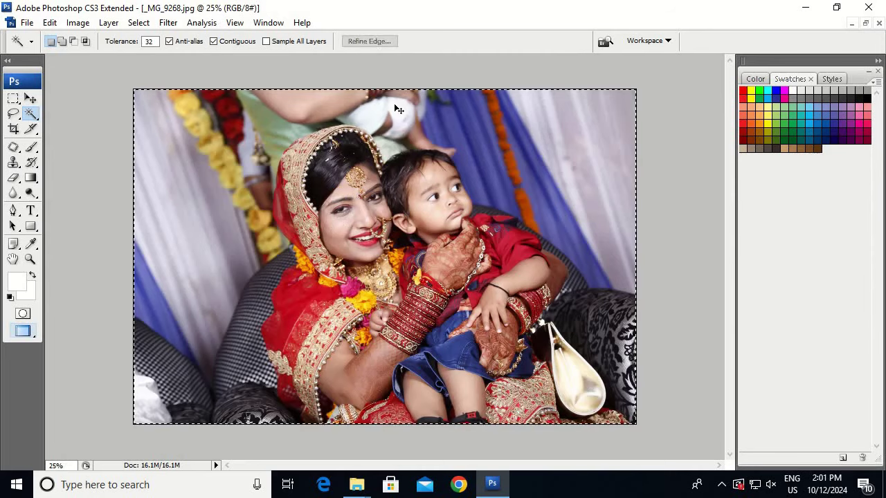
{"action": "key", "text": "ctrl+w"}
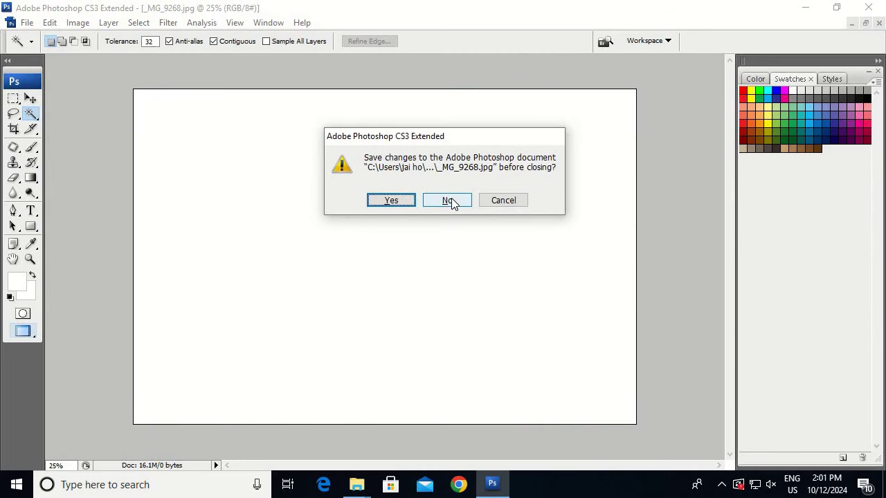
{"action": "left_click", "coordinate": [448, 201]}
- Paste the bride-and-child photo into the lower-left frame, scaled to 64.9%
{"action": "right_click", "coordinate": [315, 284], "text": "ctrl"}
{"action": "left_click", "coordinate": [340, 292]}
{"action": "left_click", "coordinate": [332, 296]}
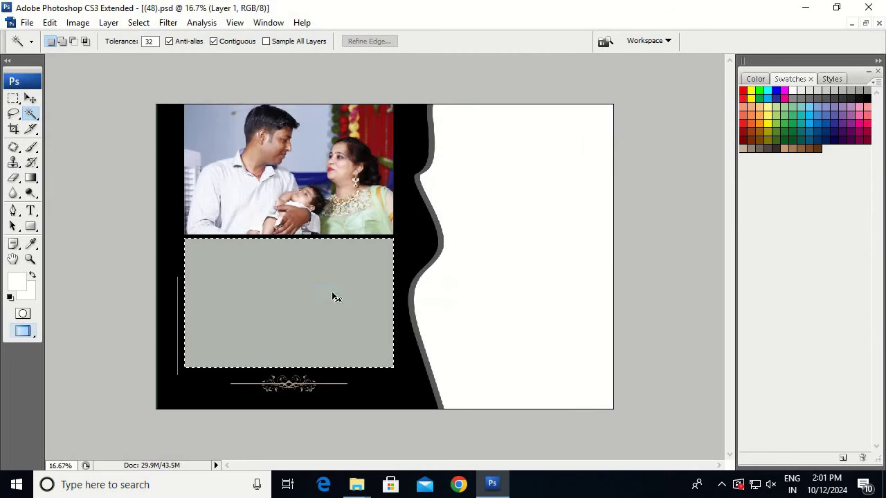
{"action": "key", "text": "ctrl+shift+v"}
{"action": "key", "text": "ctrl+t"}
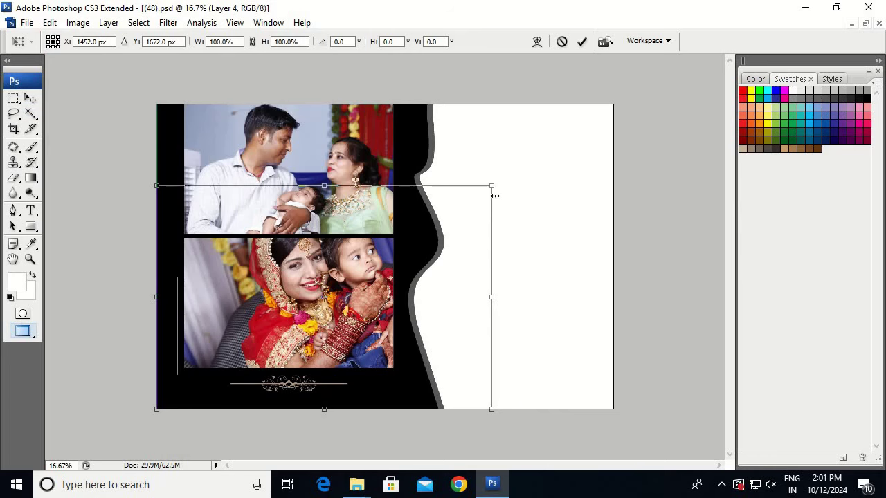
{"action": "mouse_move", "coordinate": [495, 195]}
{"action": "left_mouse_down"}
{"action": "mouse_move", "coordinate": [374, 263]}
{"action": "mouse_move", "coordinate": [415, 233]}
{"action": "left_mouse_up"}
{"action": "key", "text": "Return"}
{"action": "key", "text": "w"}
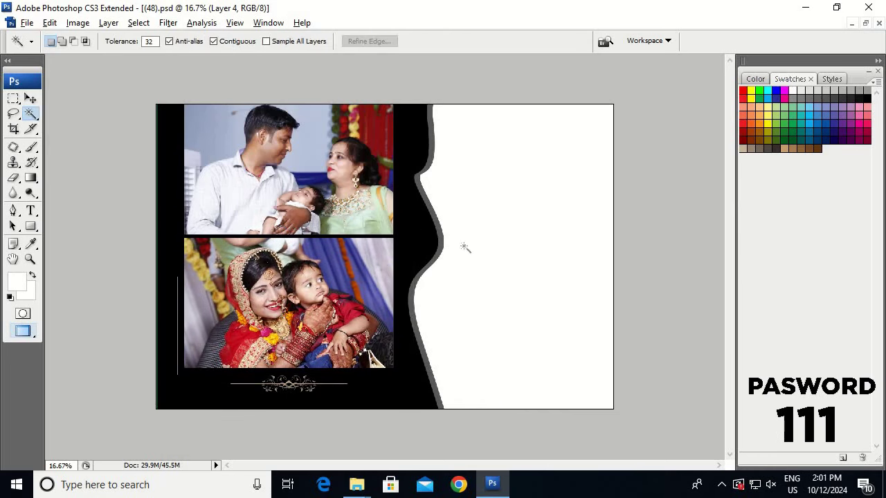
{"action": "mouse_move", "coordinate": [356, 484]}
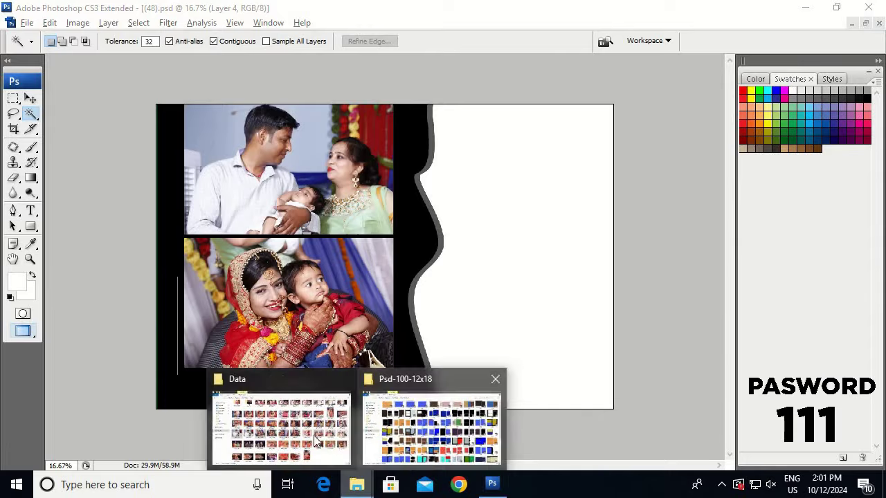
- Find _MG_9247- in Data's New folder and drag it onto Photoshop to open it
{"action": "left_click", "coordinate": [314, 435]}
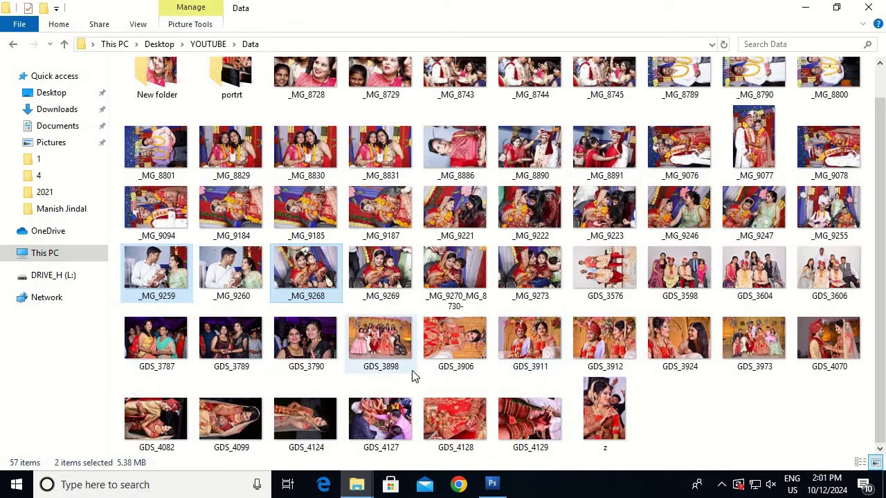
{"action": "scroll", "coordinate": [504, 342], "scroll_direction": "up", "scroll_amount": 1}
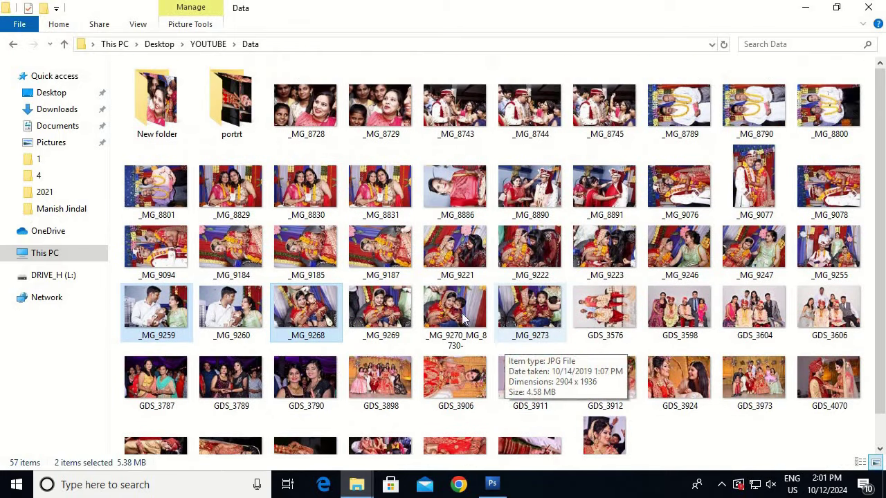
{"action": "double_click", "coordinate": [242, 124]}
{"action": "key", "text": "alt+Left"}
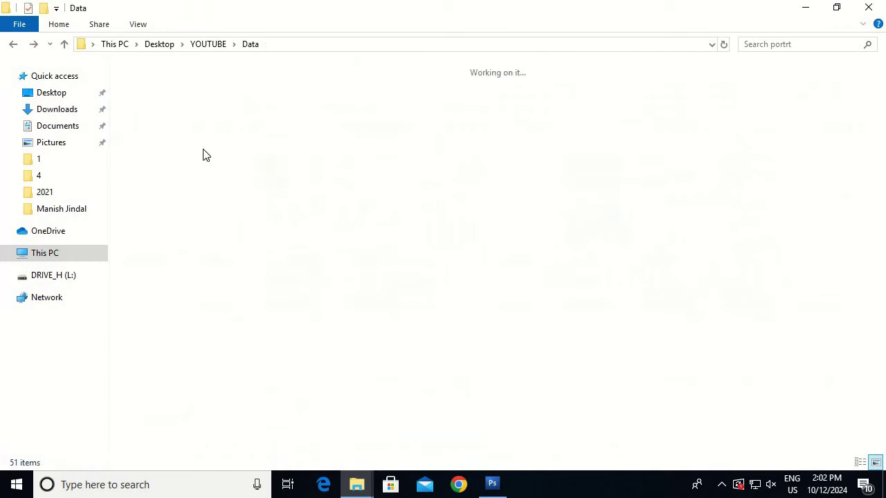
{"action": "double_click", "coordinate": [171, 123]}
{"action": "key", "text": "alt+Left"}
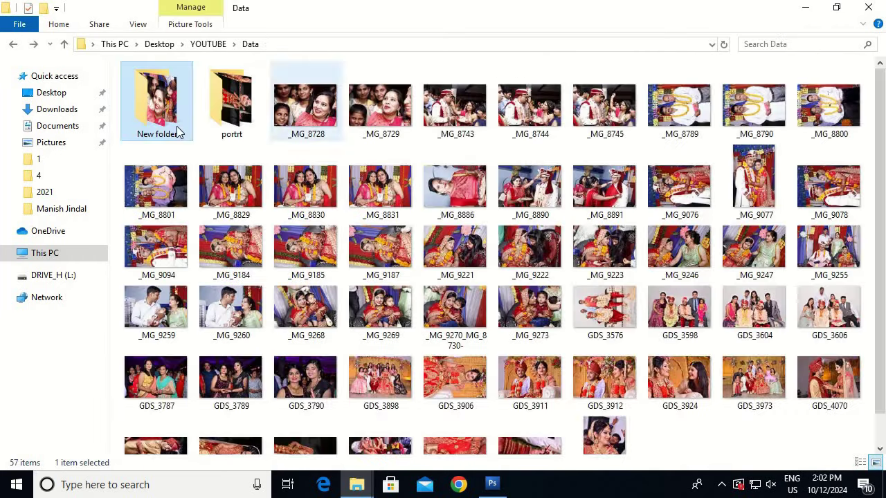
{"action": "double_click", "coordinate": [178, 131]}
{"action": "mouse_move", "coordinate": [156, 86]}
{"action": "left_mouse_down"}
{"action": "mouse_move", "coordinate": [497, 488]}
{"action": "mouse_move", "coordinate": [479, 303]}
{"action": "left_mouse_up"}
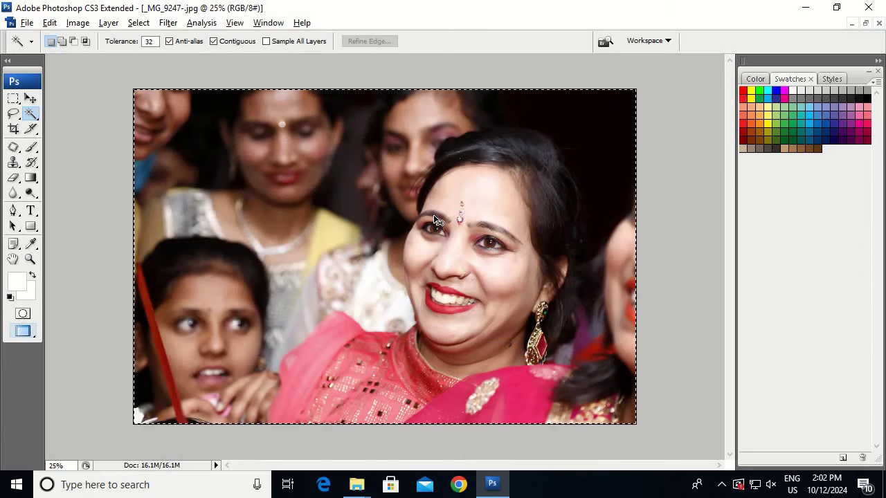
- Copy _MG_9247-, close it unsaved, and select the white right-hand panel
{"action": "key", "text": "Delete"}
{"action": "key", "text": "ctrl+w"}
{"action": "left_click", "coordinate": [445, 200]}
{"action": "right_click", "coordinate": [465, 171]}
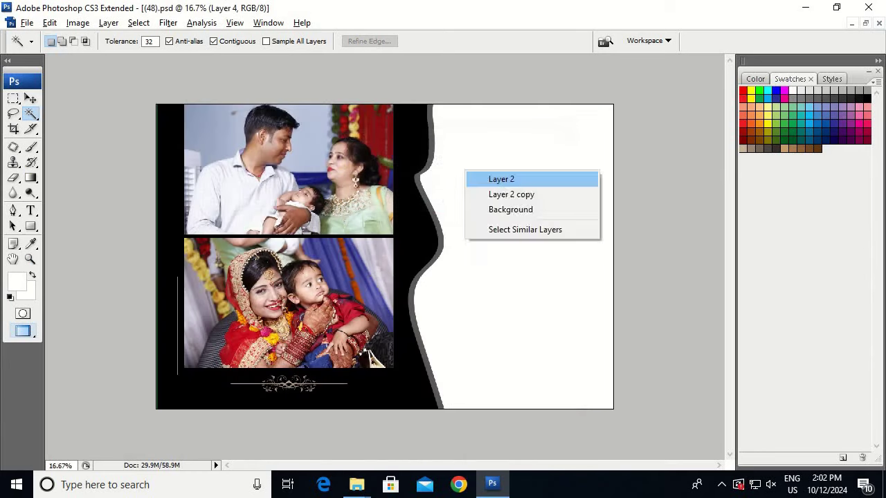
{"action": "left_click", "coordinate": [475, 182]}
- Paste the woman's portrait into the right-hand panel, enlarged to 148.5%
{"action": "key", "text": "ctrl+shift+v"}
{"action": "key", "text": "ctrl+t"}
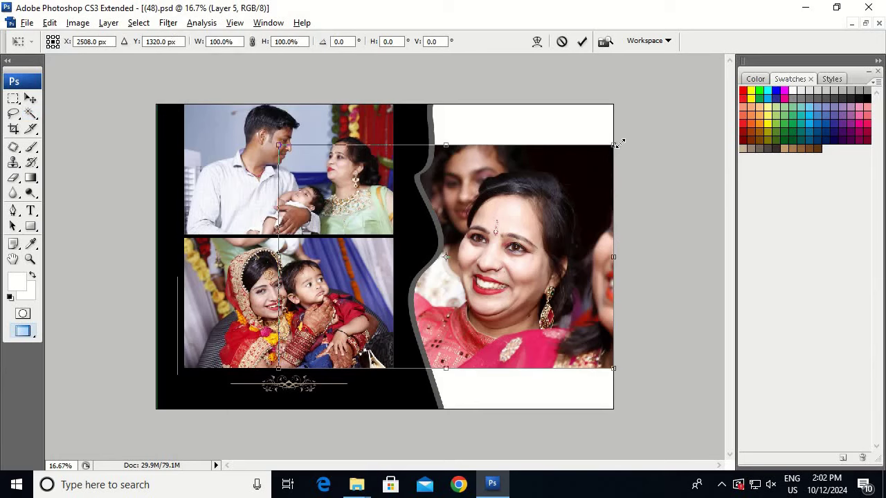
{"action": "left_click_drag", "start_coordinate": [613, 146], "coordinate": [681, 91]}
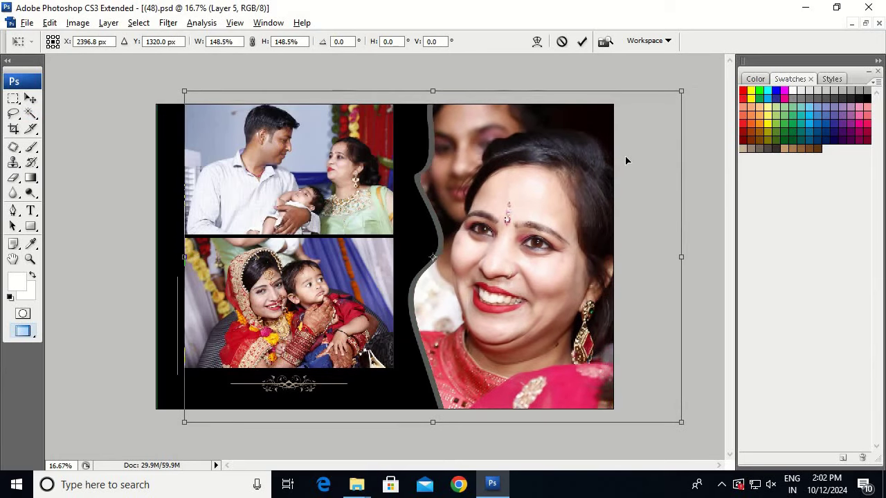
{"action": "key", "text": "w"}
{"action": "key", "text": "Return"}
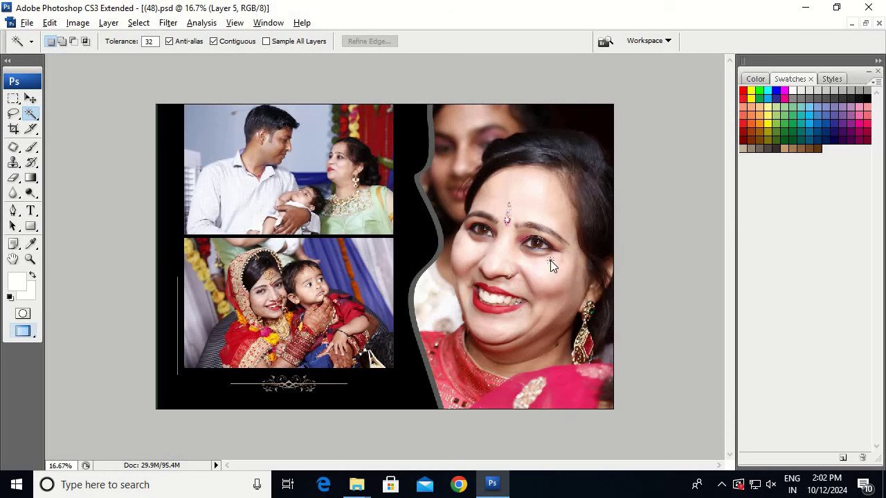
{"action": "key", "text": "alt+i"}
{"action": "key", "text": "Escape"}
- Set the foreground colour to a pale yellow-green tint
{"action": "left_click", "coordinate": [20, 278]}
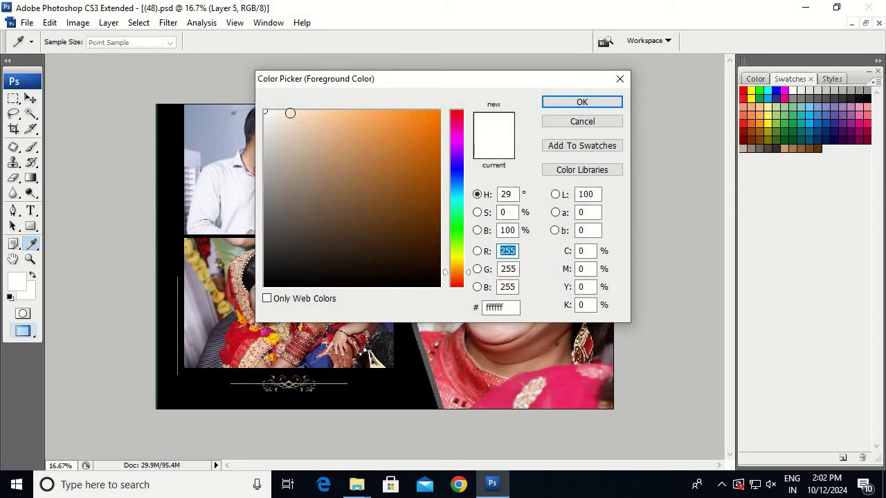
{"action": "left_click", "coordinate": [290, 112]}
{"action": "left_click_drag", "start_coordinate": [462, 270], "coordinate": [463, 255]}
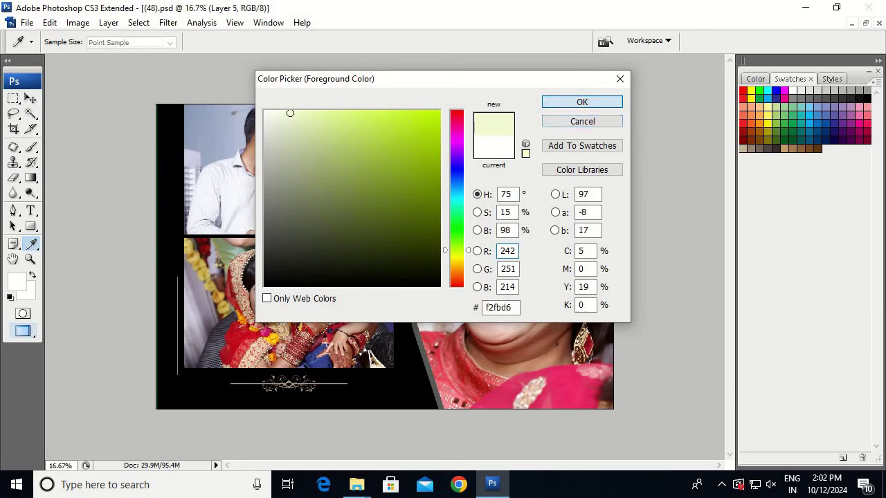
{"action": "left_click", "coordinate": [602, 104]}
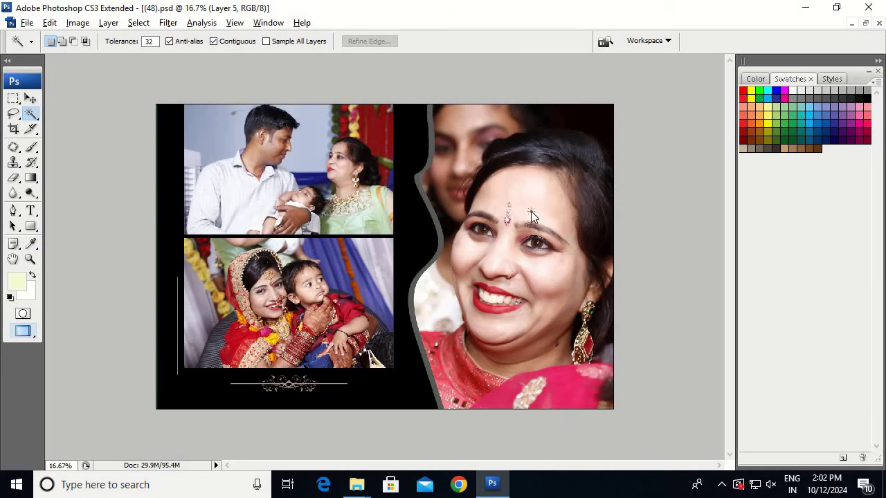
- Duplicate Layer 5 to create Layer 5 copy
{"action": "key", "text": "alt+l"}
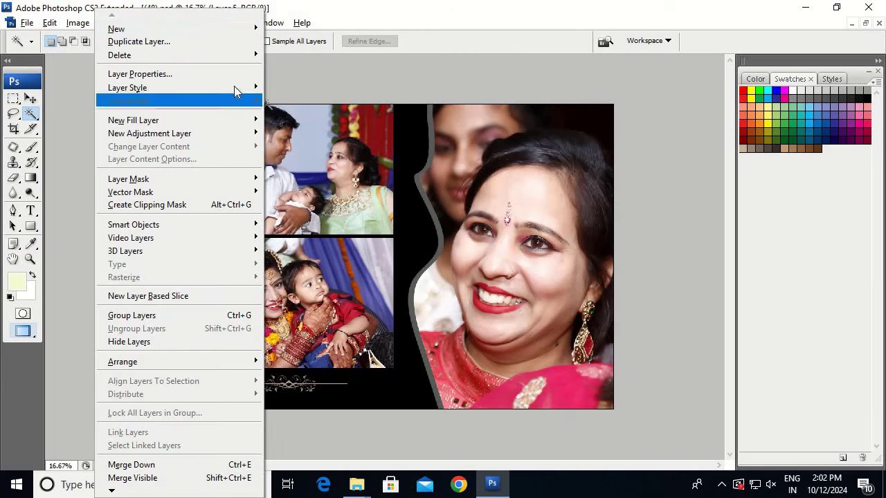
{"action": "key", "text": "Escape"}
{"action": "key", "text": "alt+l"}
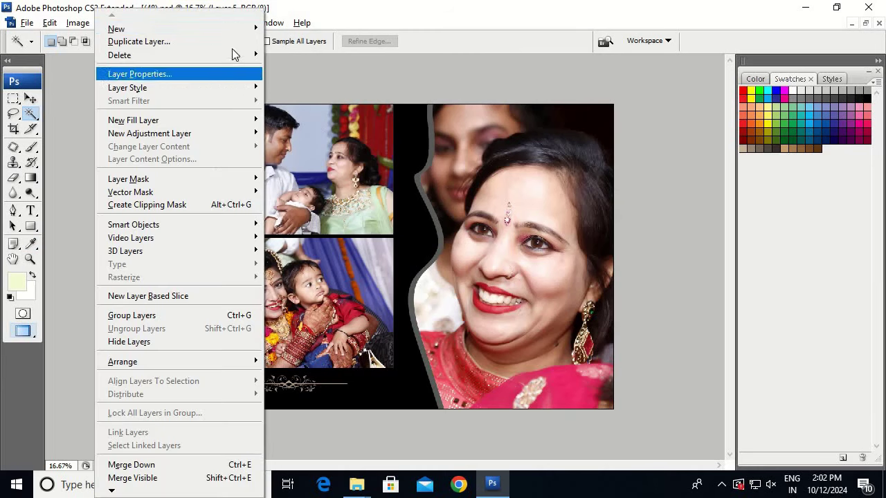
{"action": "left_click", "coordinate": [232, 43]}
{"action": "left_click", "coordinate": [559, 144]}
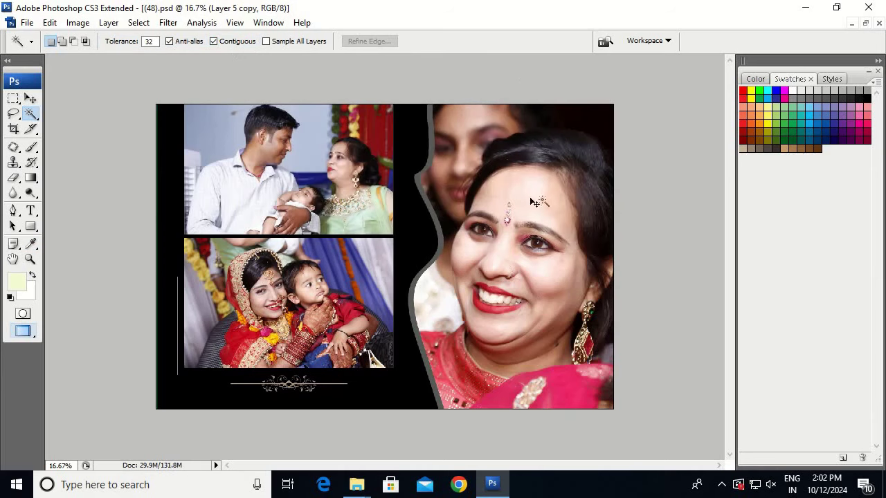
{"action": "key", "text": "v"}
{"action": "left_click_drag", "start_coordinate": [534, 202], "coordinate": [533, 298]}
{"action": "key", "text": "ctrl+z"}
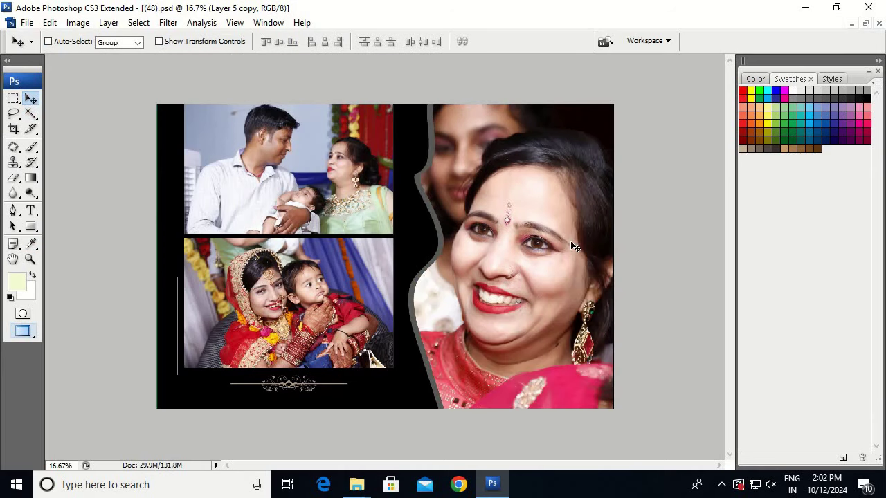
- Load the Layer 5 copy mask as a selection, fill it with the foreground colour, and deselect
{"action": "key", "text": "alt+s"}
{"action": "key", "text": "o"}
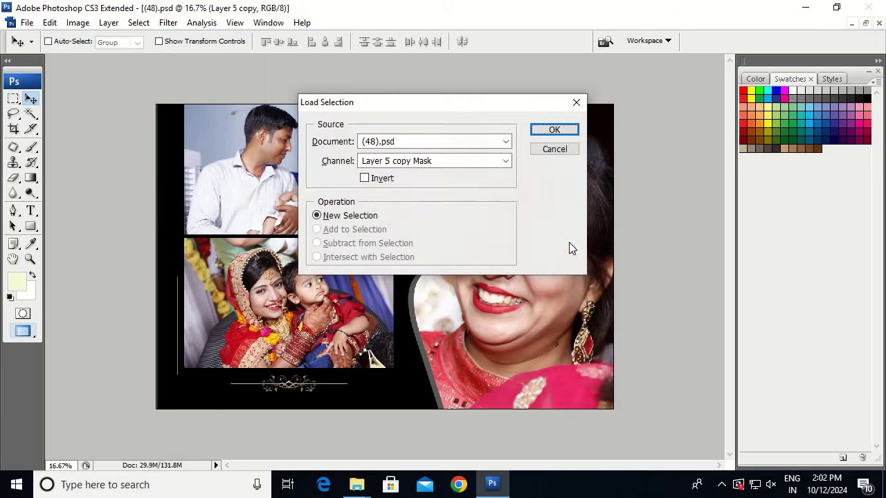
{"action": "left_click", "coordinate": [554, 131]}
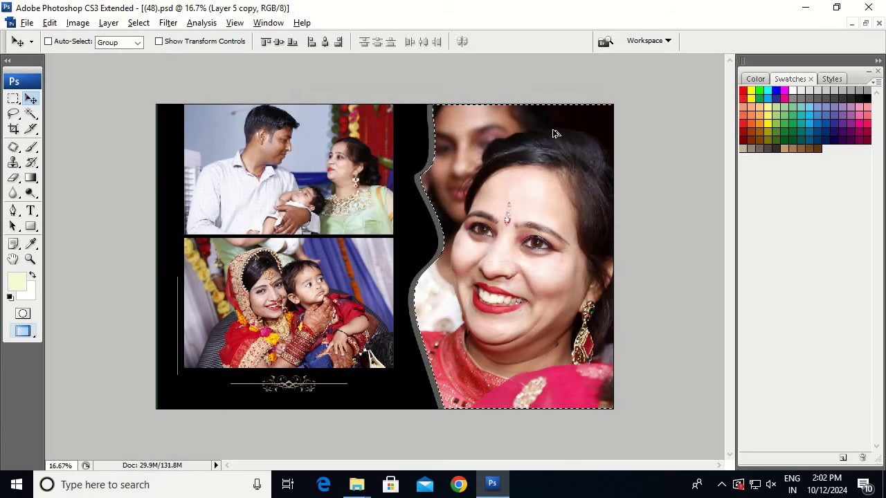
{"action": "key", "text": "alt+BackSpace"}
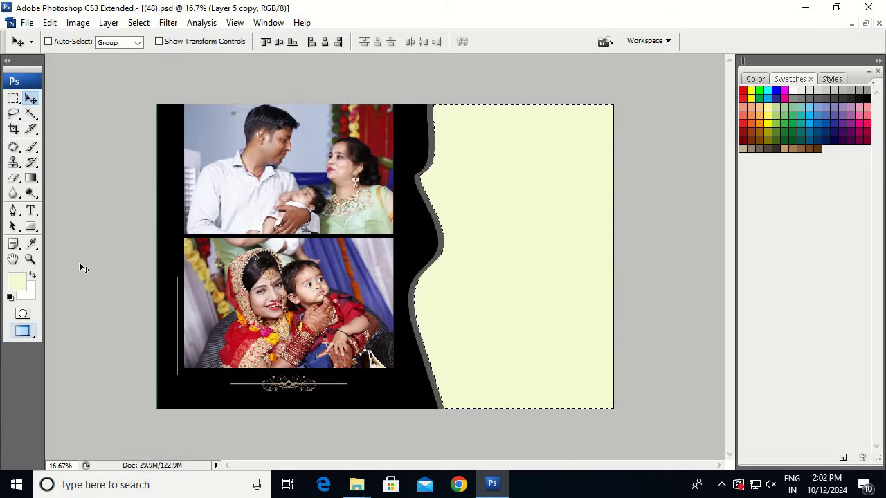
{"action": "key", "text": "ctrl+d"}
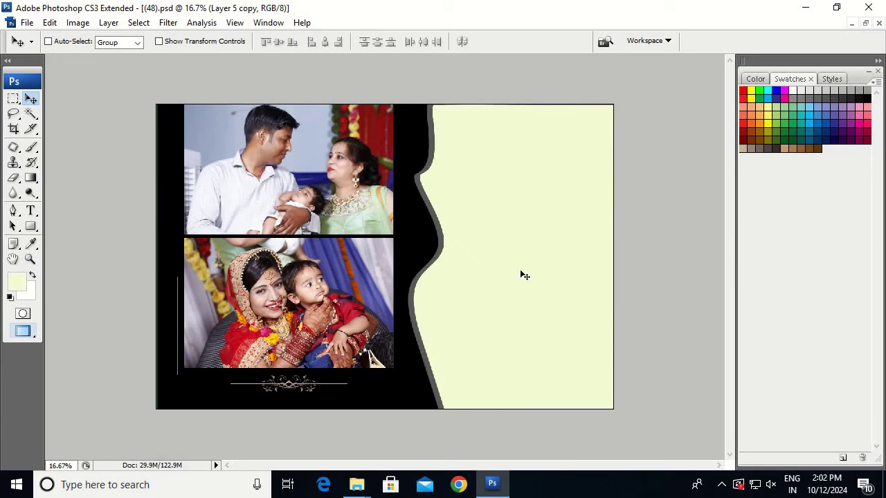
{"action": "key", "text": "F7"}
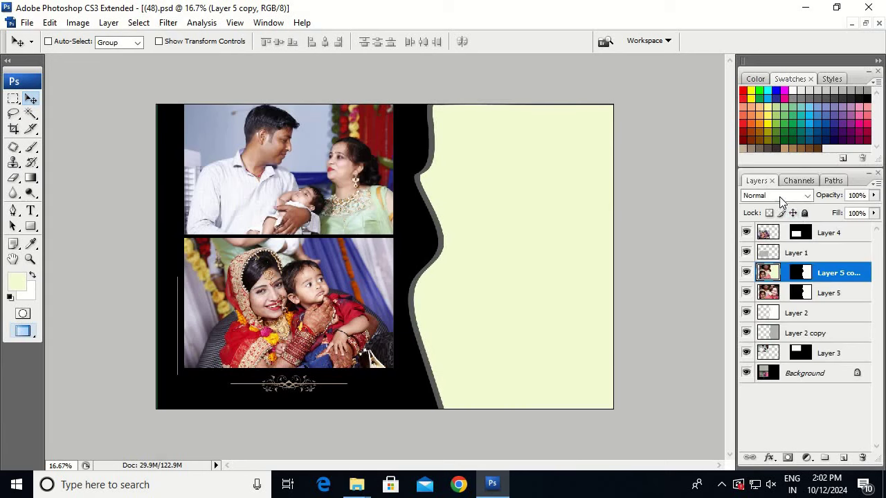
- Preview blend modes on Layer 5 copy and settle on Color, tinting the portrait green
{"action": "left_click", "coordinate": [777, 196]}
{"action": "left_click", "coordinate": [752, 316]}
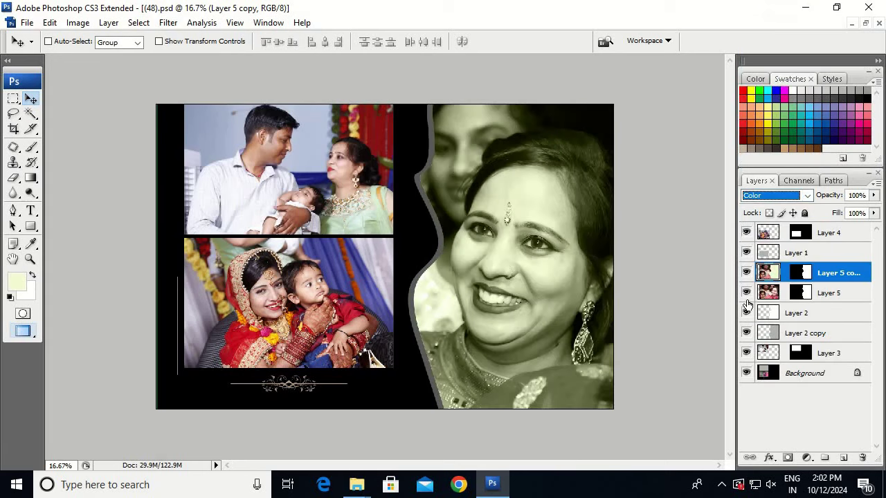
{"action": "left_click", "coordinate": [768, 197]}
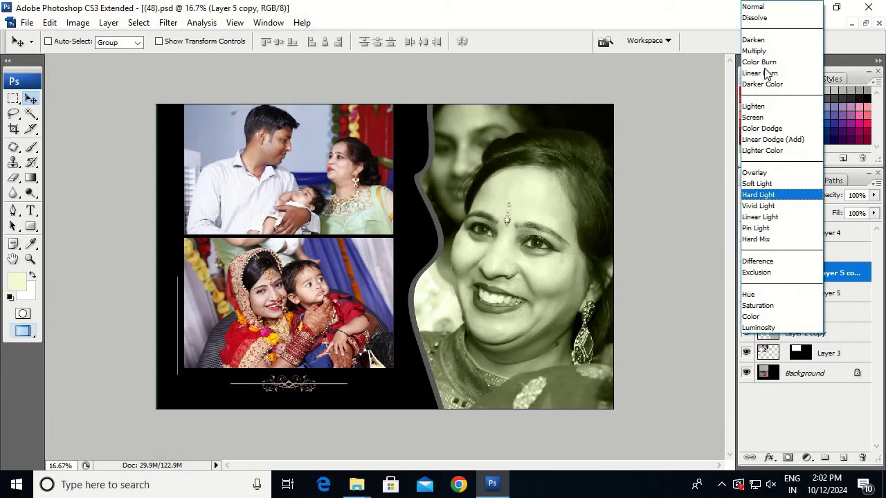
{"action": "left_click", "coordinate": [762, 8]}
{"action": "key", "text": "Down"}
{"action": "key", "text": "Down"}
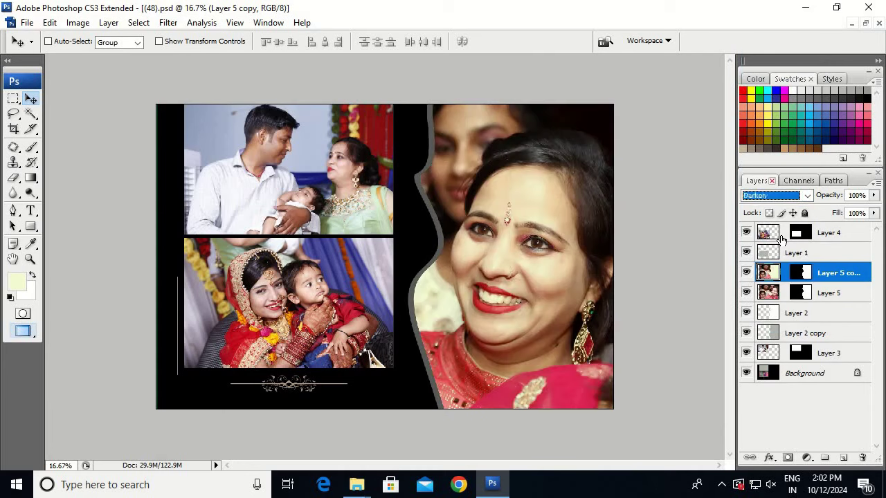
{"action": "key", "text": "Down"}
{"action": "key", "text": "Down"}
{"action": "key", "text": "Down"}
{"action": "key", "text": "Down"}
{"action": "key", "text": "Down"}
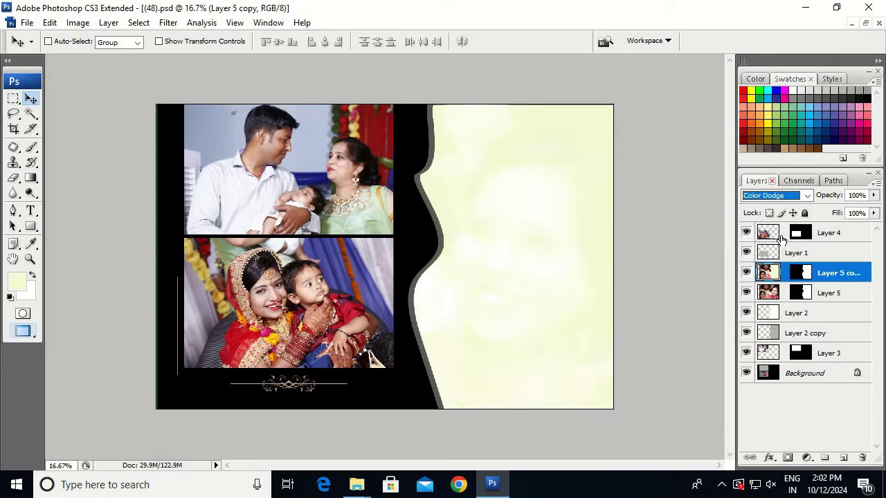
{"action": "key", "text": "Down"}
{"action": "key", "text": "Down"}
{"action": "key", "text": "Down"}
{"action": "key", "text": "Down"}
{"action": "key", "text": "Down"}
{"action": "key", "text": "Down"}
{"action": "key", "text": "Down"}
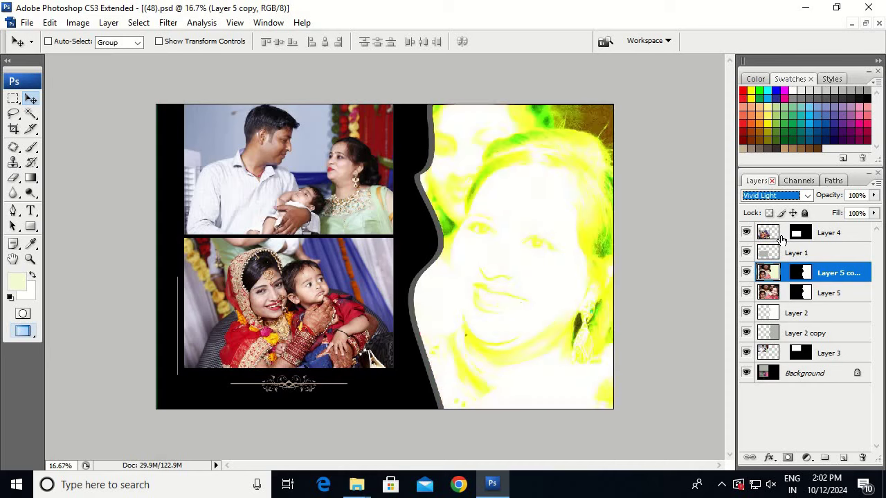
{"action": "key", "text": "Down"}
{"action": "key", "text": "Down"}
{"action": "key", "text": "Down"}
{"action": "key", "text": "Down"}
{"action": "key", "text": "Down"}
{"action": "key", "text": "Down"}
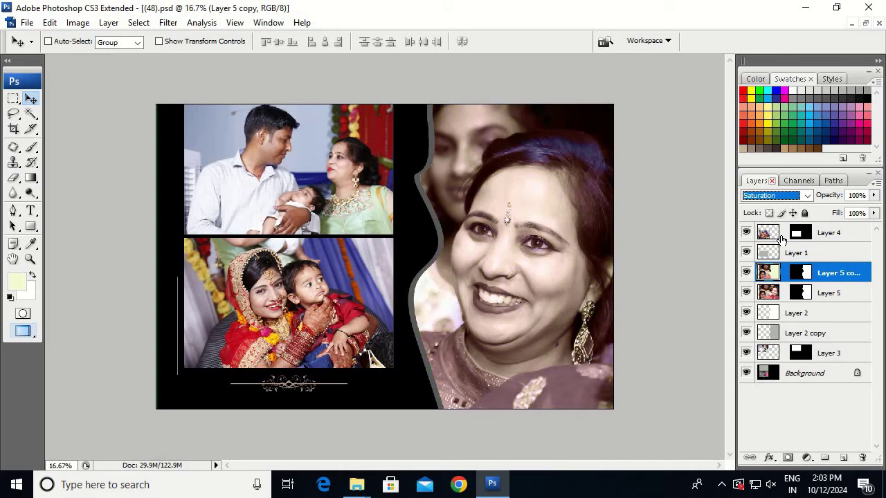
{"action": "key", "text": "Down"}
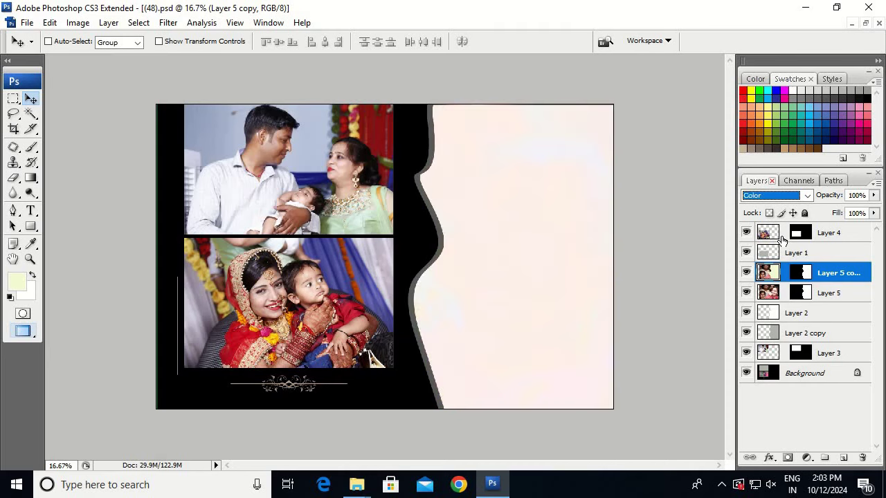
{"action": "key", "text": "Tab"}
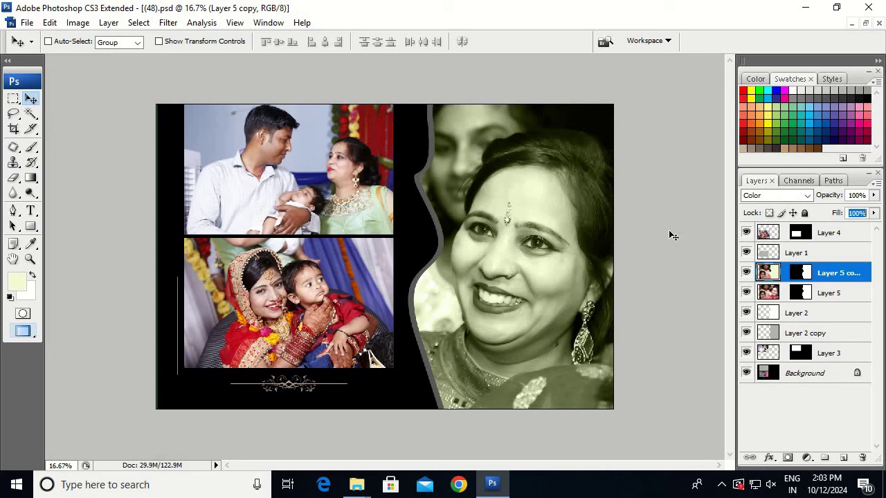
{"action": "left_click", "coordinate": [599, 234]}
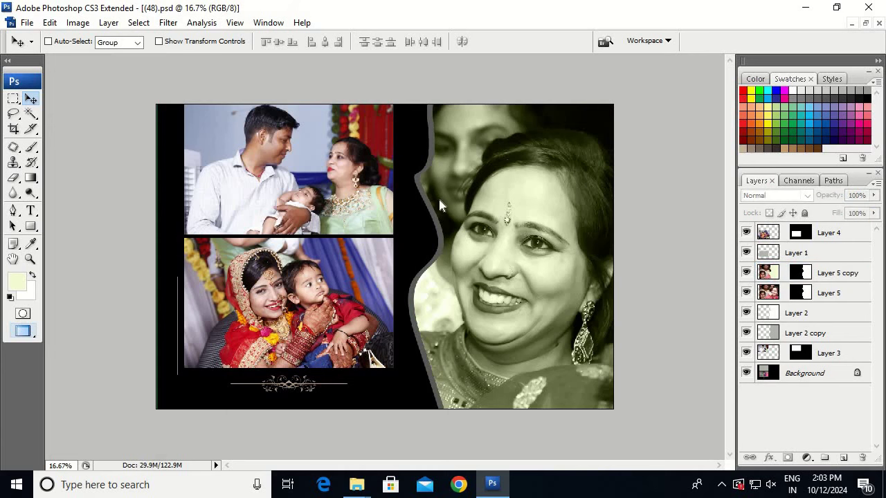
- Save the page as a JPEG on the Desktop, reusing an existing name with '2' typed
{"action": "key", "text": "ctrl+shift+s"}
{"action": "left_click", "coordinate": [58, 123]}
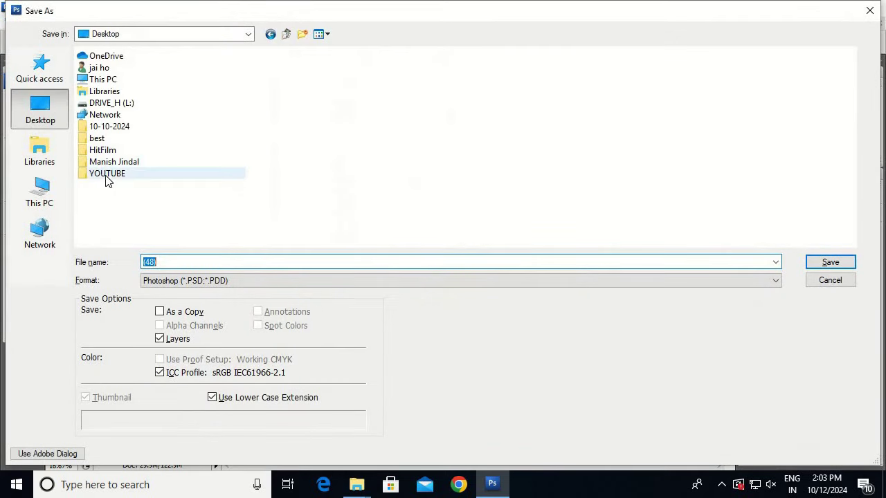
{"action": "left_click", "coordinate": [174, 281]}
{"action": "key", "text": "j"}
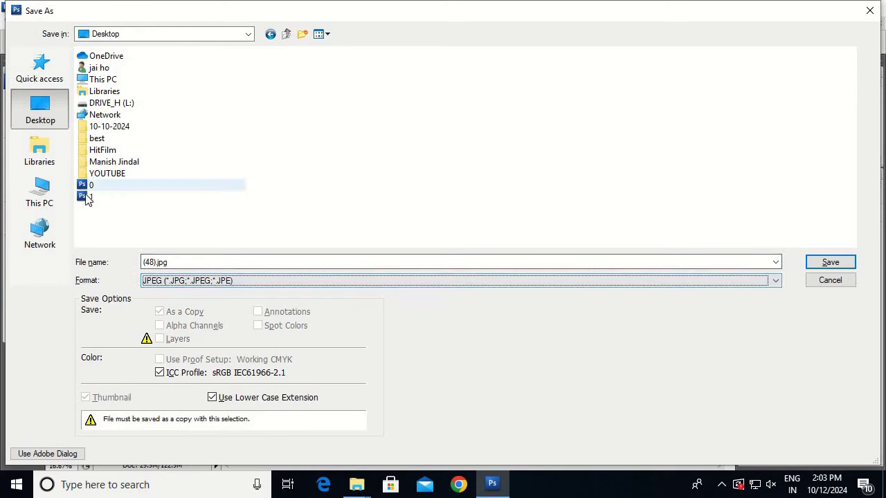
{"action": "left_click", "coordinate": [88, 197]}
{"action": "double_click", "coordinate": [188, 262]}
{"action": "type", "text": "2"}
{"action": "key", "text": "Return"}
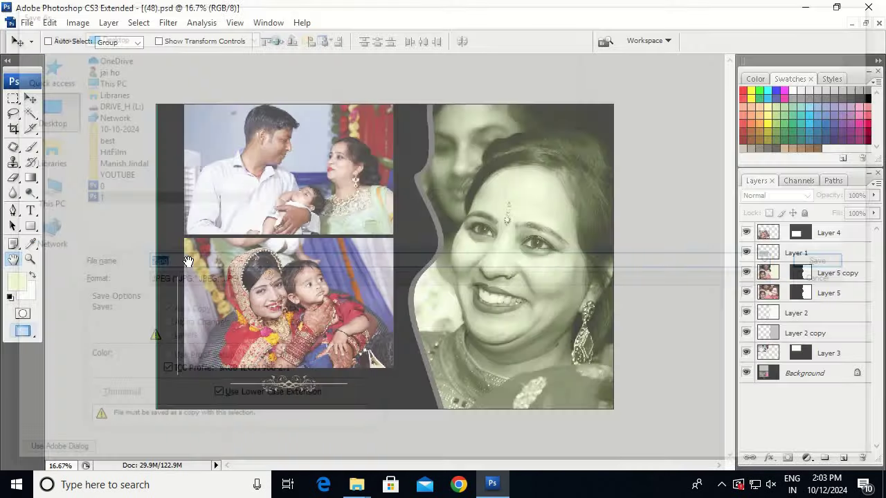
{"action": "key", "text": "Return"}
- Close the PSD without saving and return to the Psd-100-12x18 folder window
{"action": "key", "text": "ctrl+w"}
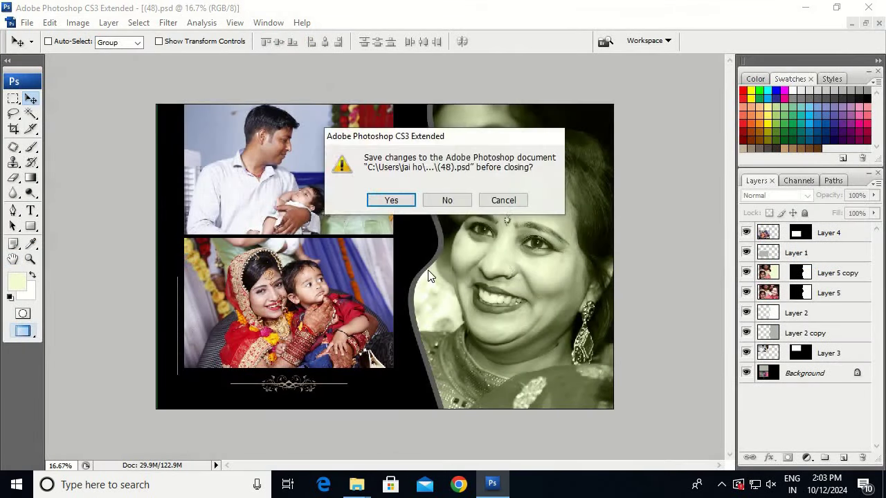
{"action": "key", "text": "n"}
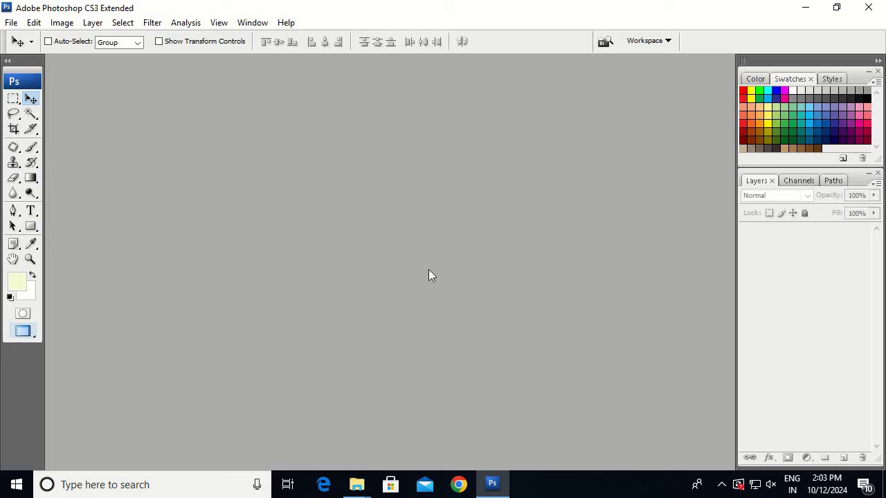
{"action": "mouse_move", "coordinate": [356, 484]}
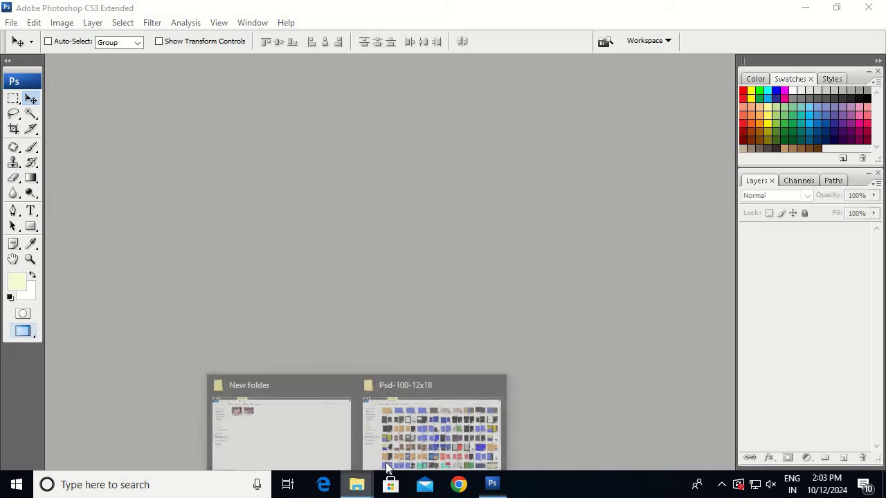
{"action": "left_click", "coordinate": [429, 435]}
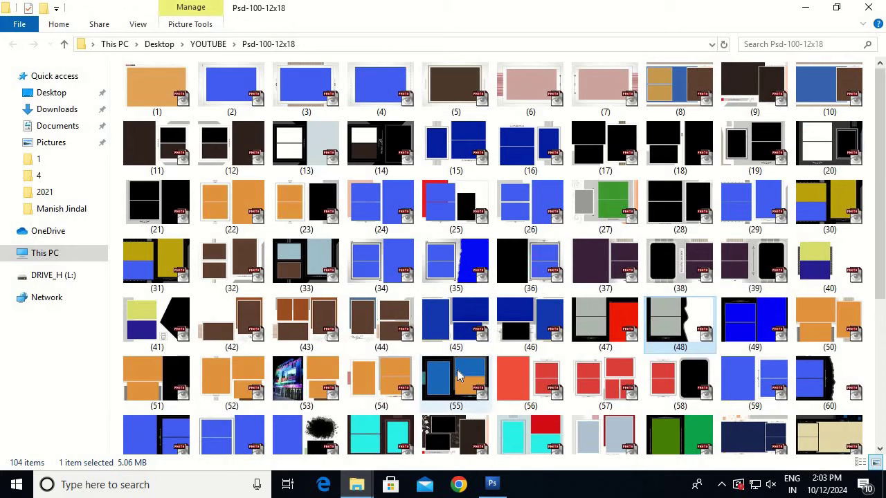